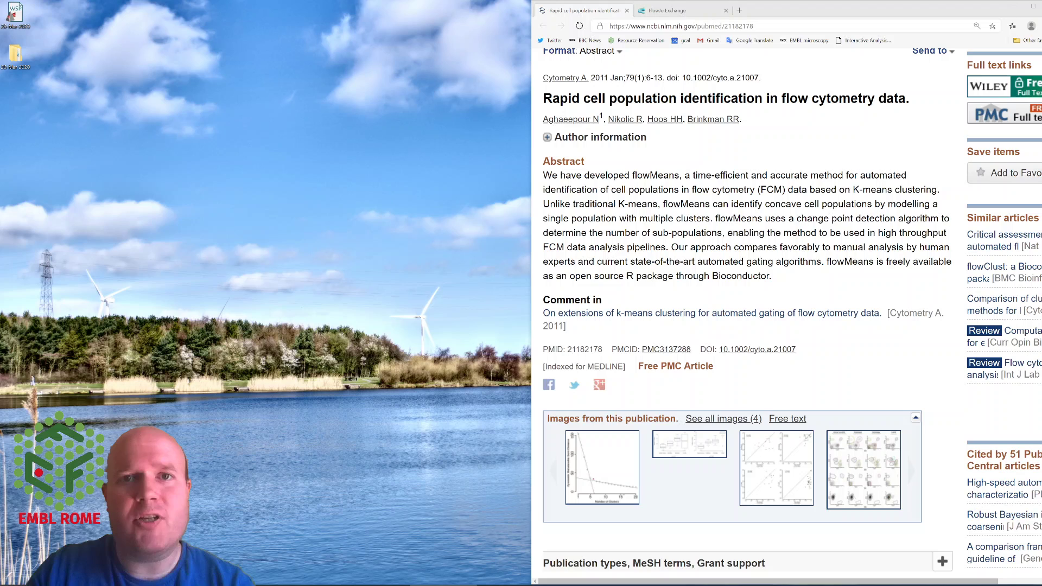
# - Launch FlowJo, dismiss the trial licence notice and check the Diagnostics preferences for the R plugin path
pyautogui.press('super')
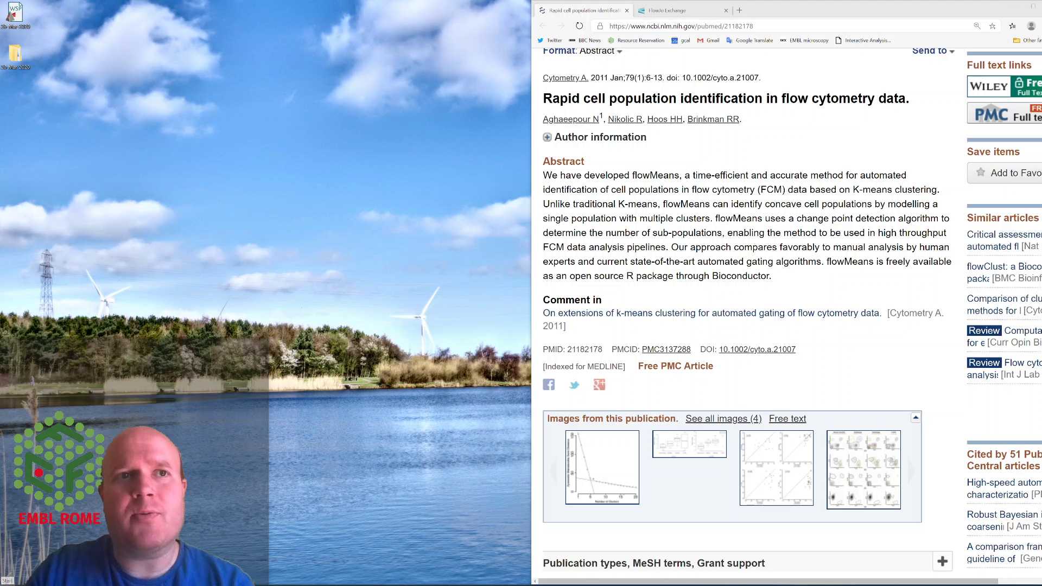
pyautogui.write('flowjo')
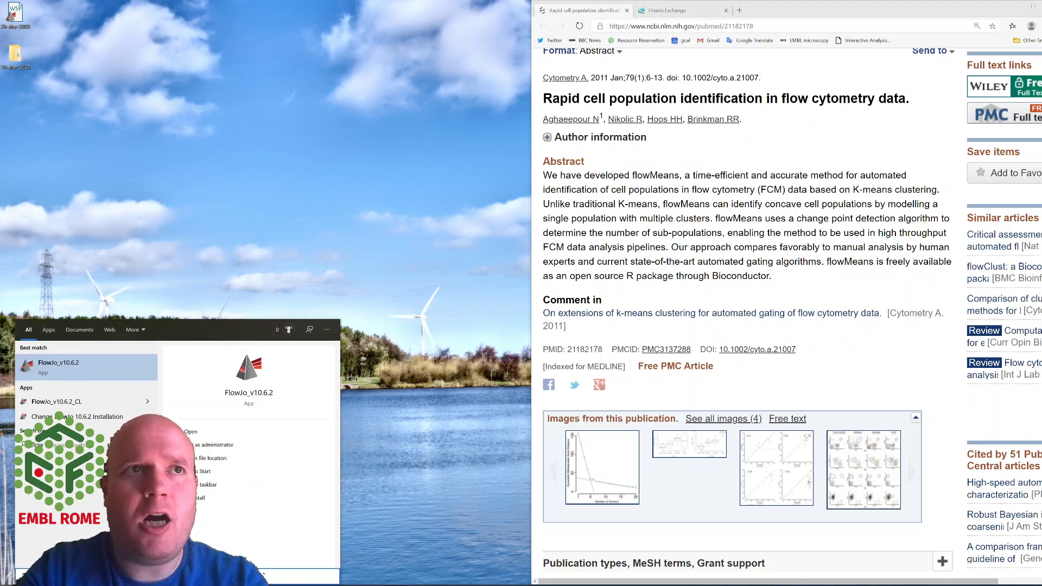
pyautogui.press('Return')
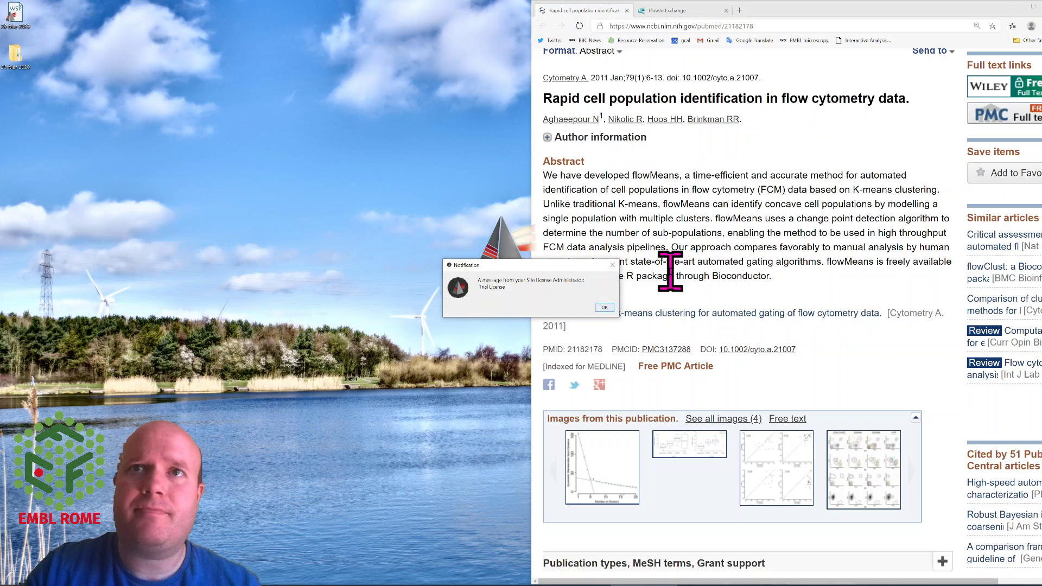
pyautogui.click(605, 308)
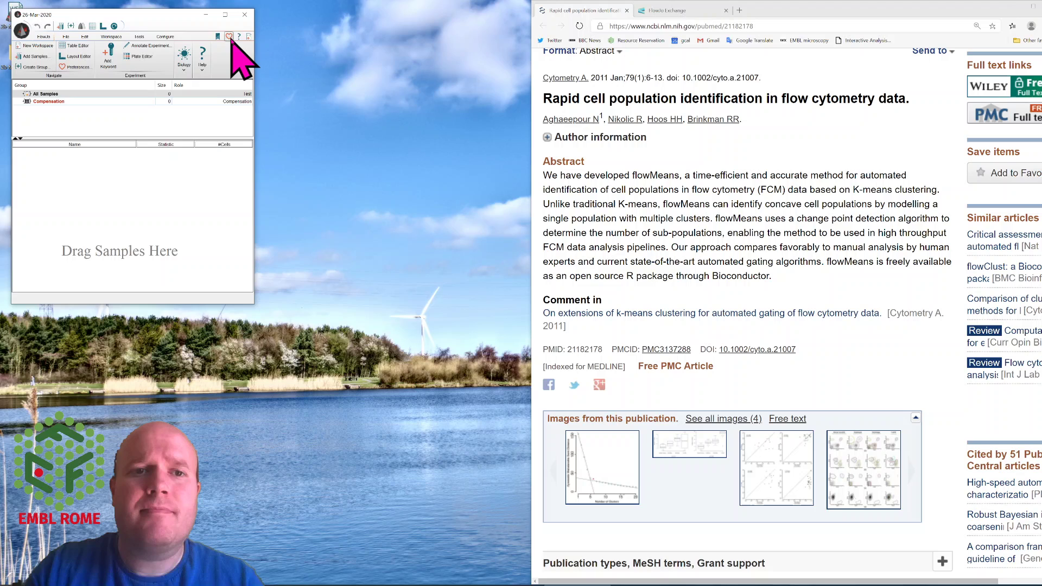
pyautogui.click(229, 37)
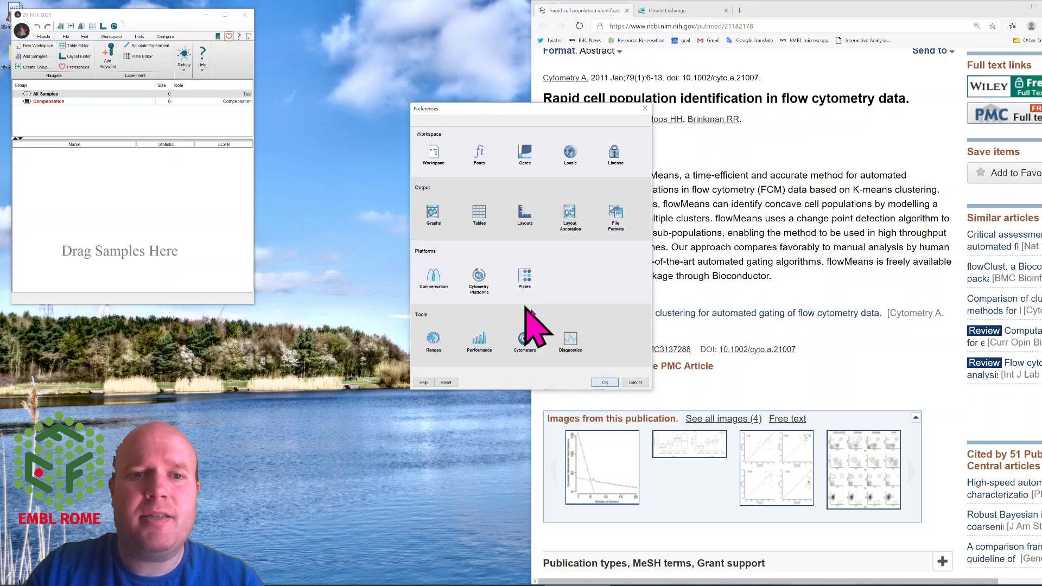
pyautogui.click(569, 341)
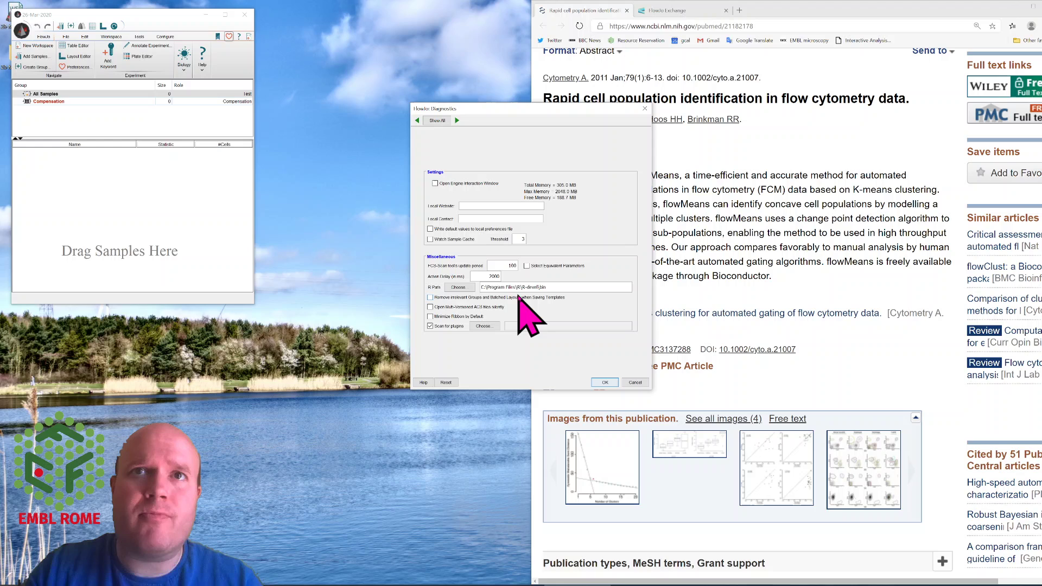
# - Close Diagnostics and download the FlowMeans v1.0 plugin zip from FlowJo Exchange
pyautogui.click(604, 382)
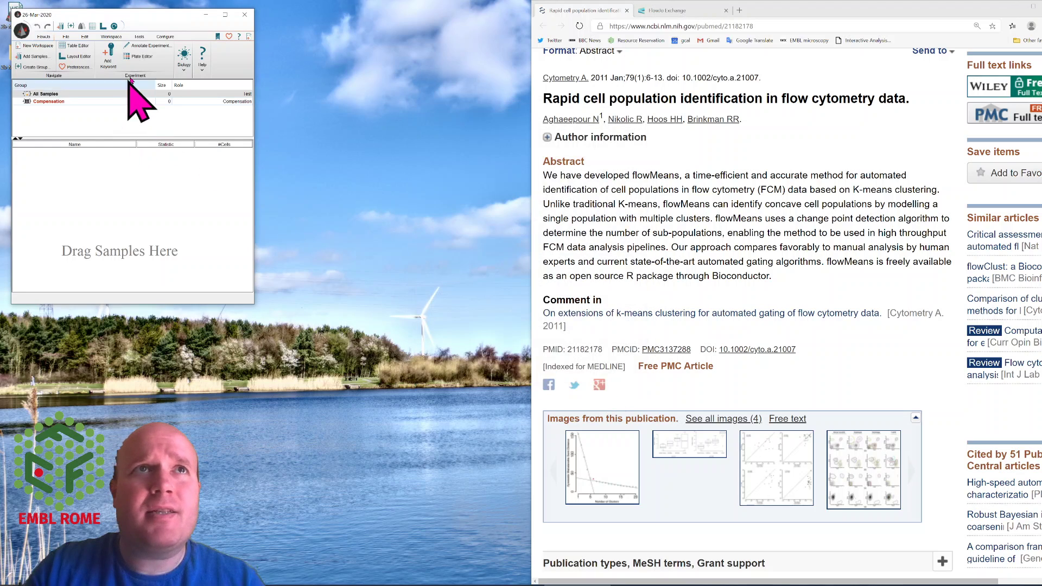
pyautogui.click(112, 37)
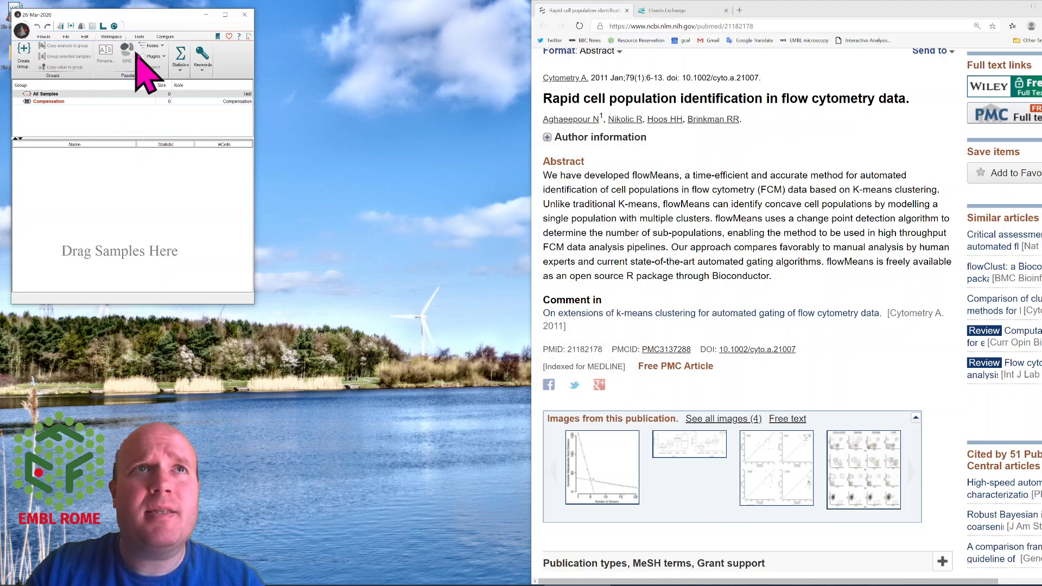
pyautogui.click(164, 57)
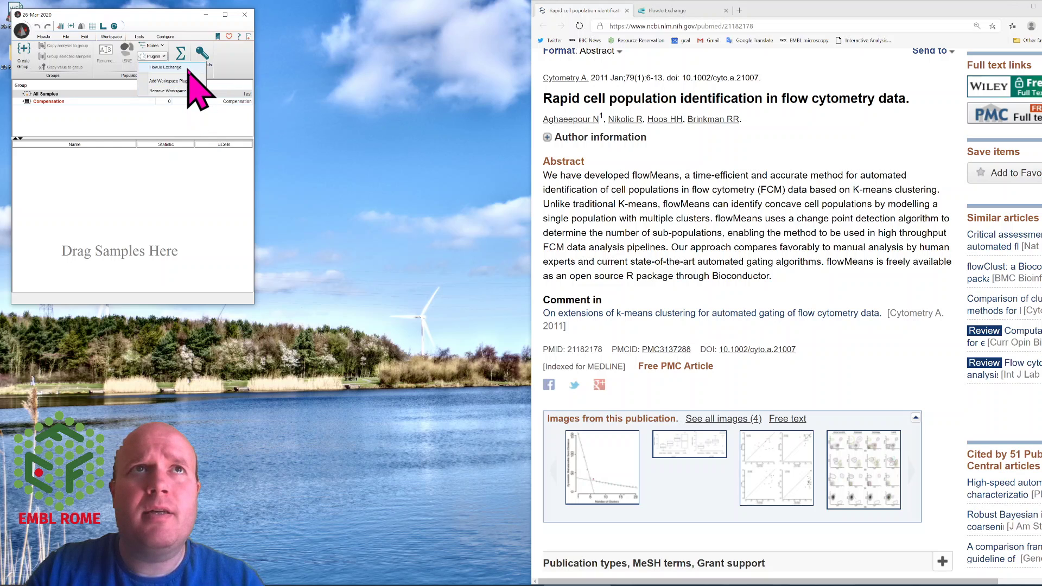
pyautogui.click(187, 68)
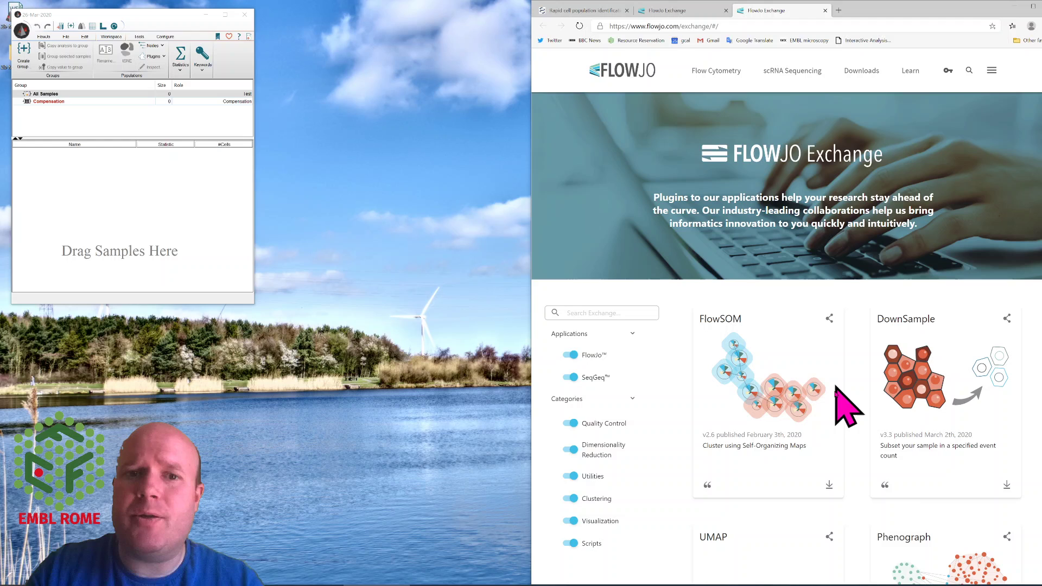
pyautogui.scroll(-10, 860, 421)
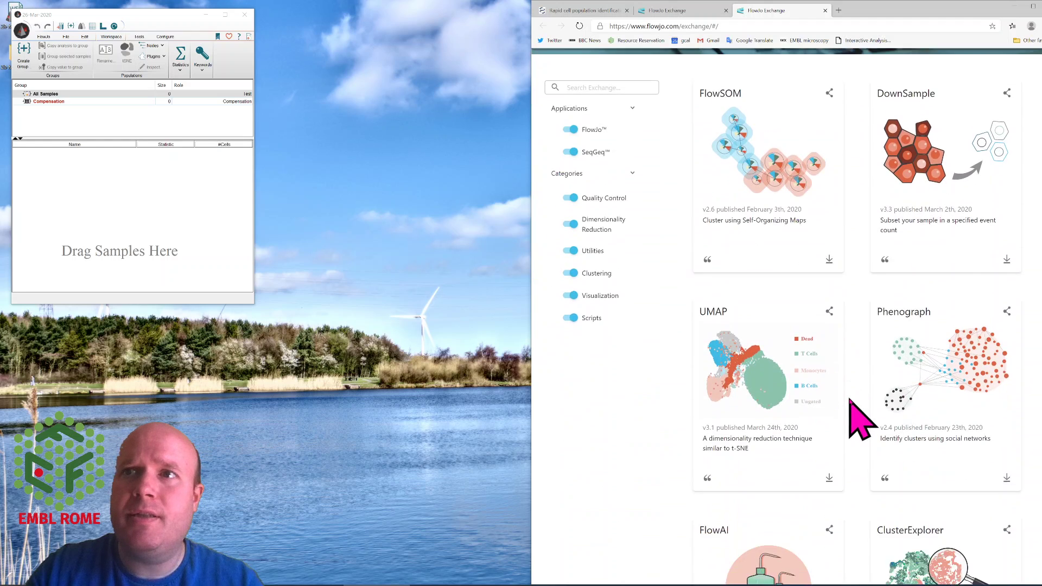
pyautogui.scroll(-2, 860, 421)
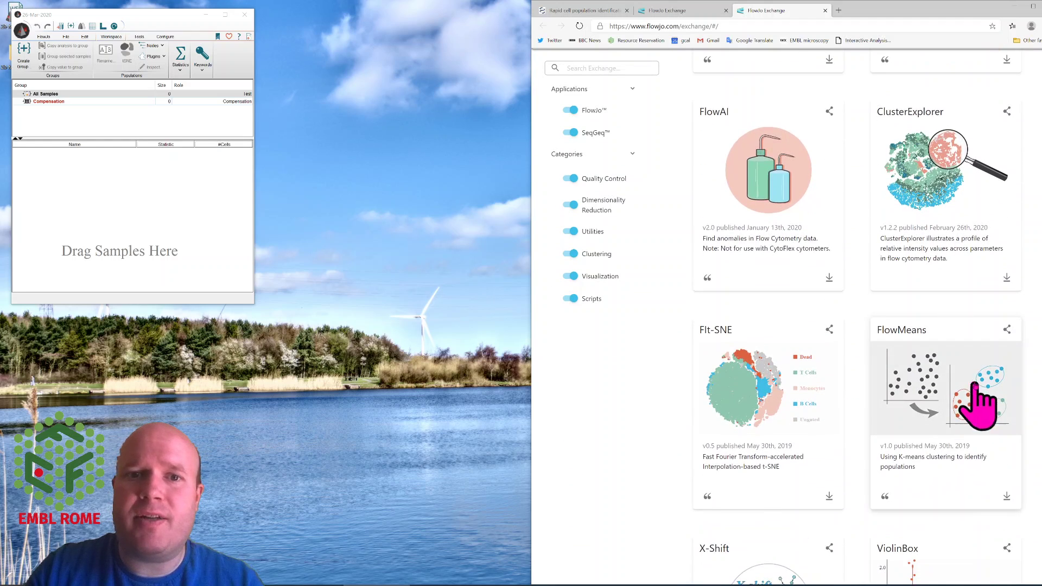
pyautogui.click(1006, 498)
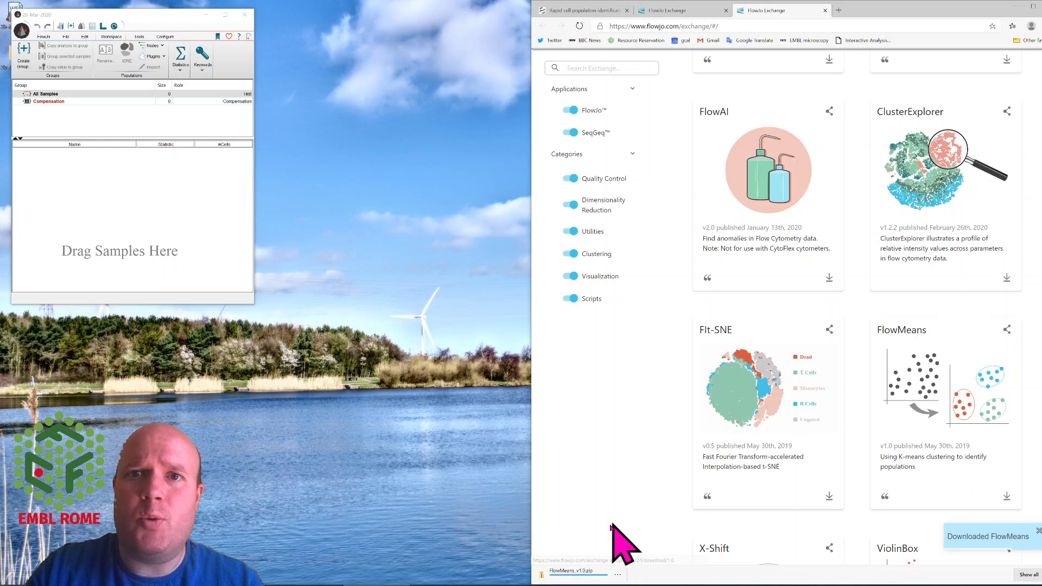
pyautogui.scroll(-1, 619, 546)
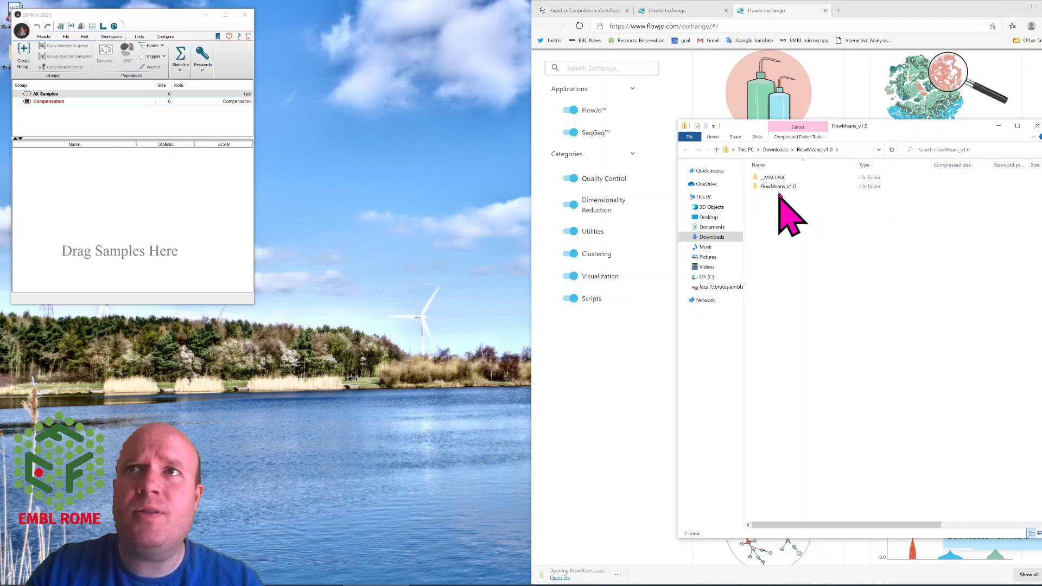
# - Copy FlowMeans-1.0.jar from the FlowMeans_v1.0 folder inside the downloaded zip
pyautogui.doubleClick(779, 187)
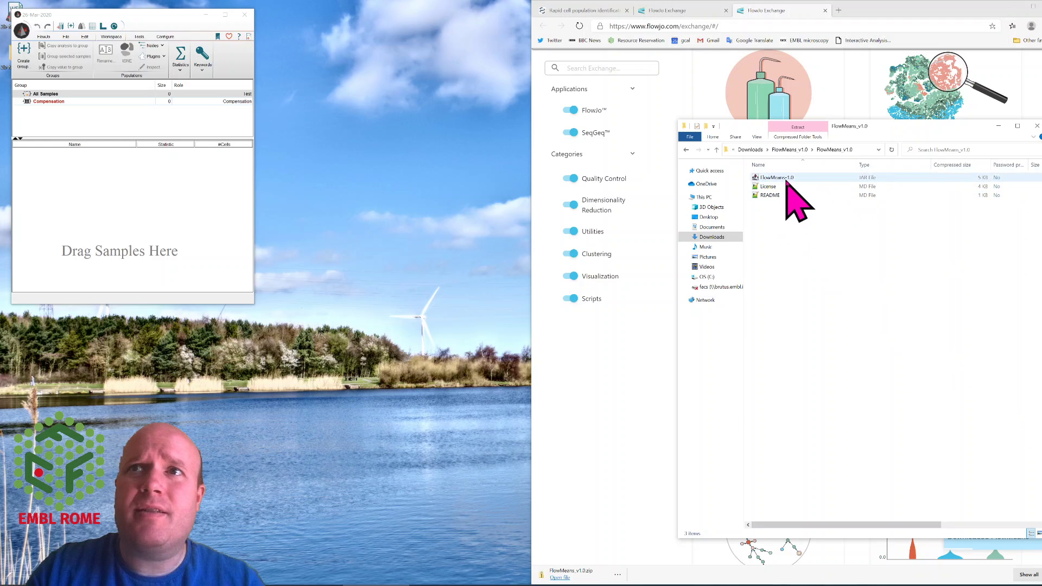
pyautogui.click(786, 179)
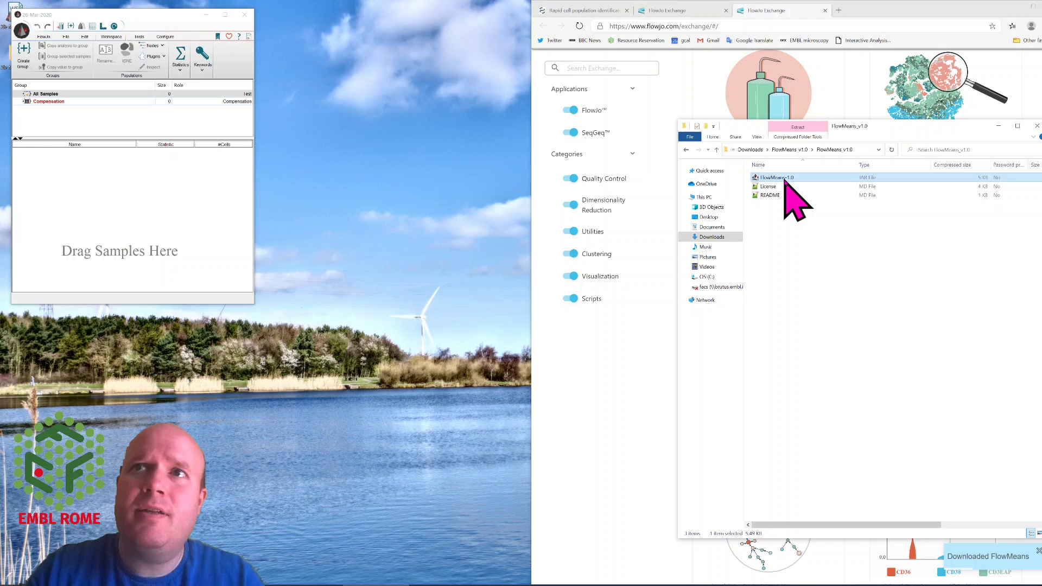
pyautogui.rightClick(784, 180)
pyautogui.click(812, 206)
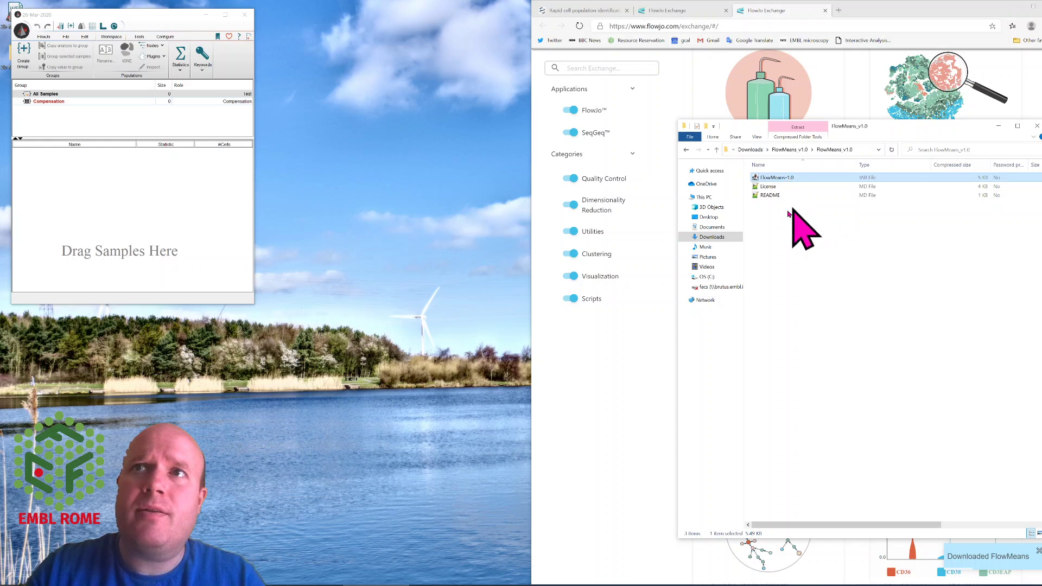
# - Paste the JAR into C:\Program Files\FlowJo 10.6.2\plugins, granting administrator permission
pyautogui.click(707, 277)
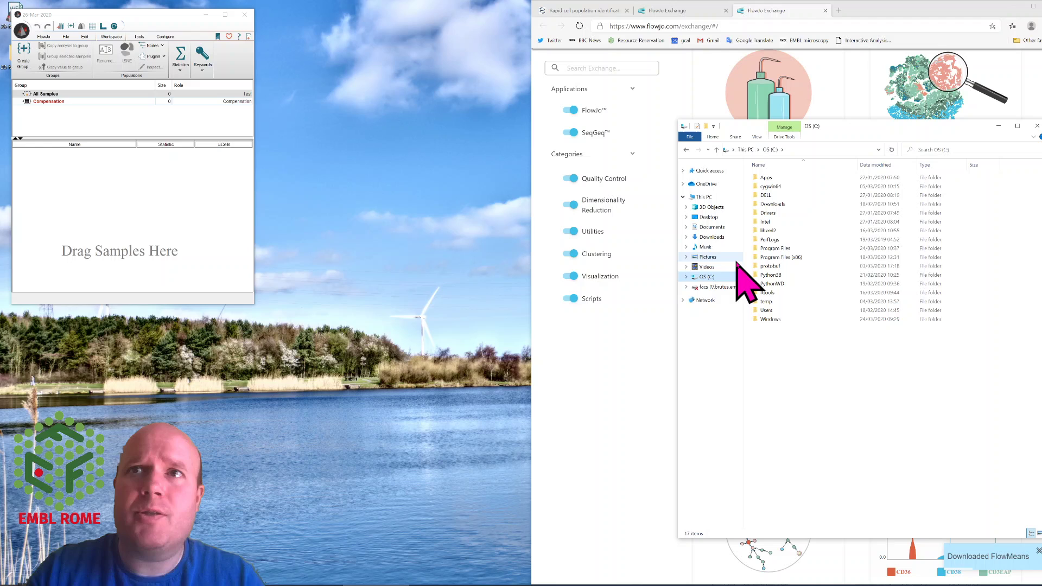
pyautogui.doubleClick(790, 249)
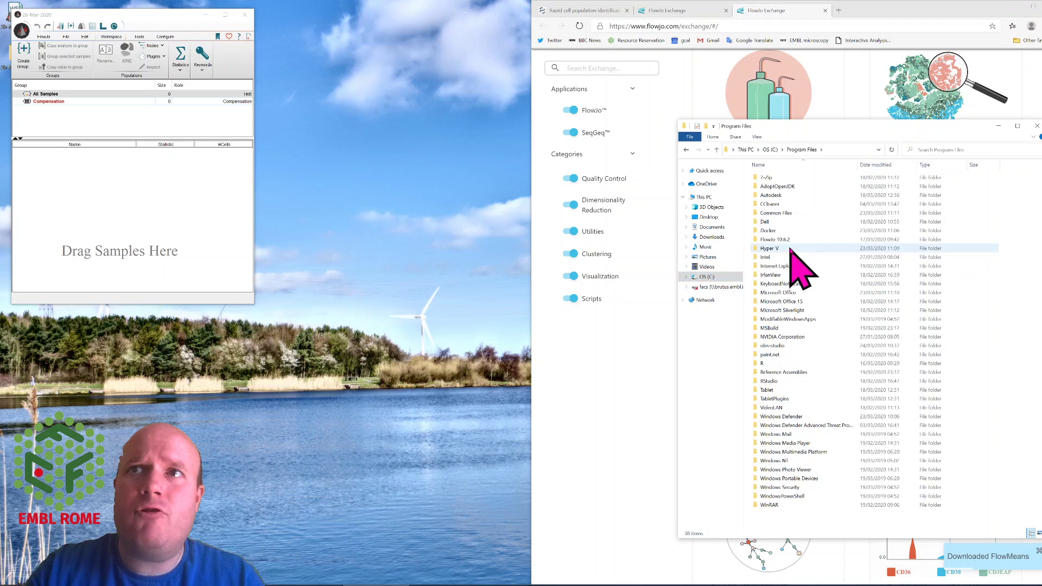
pyautogui.doubleClick(791, 242)
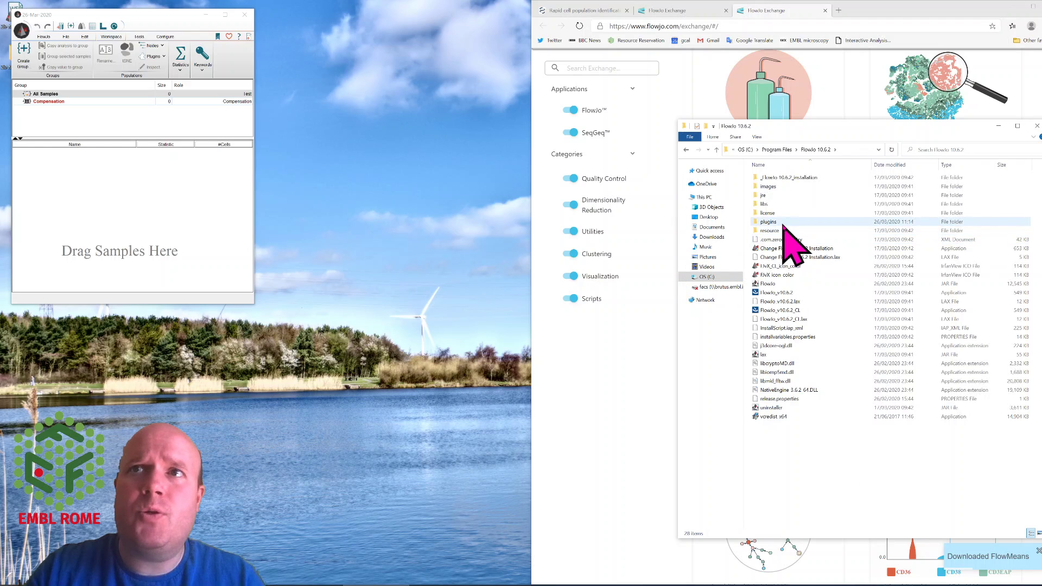
pyautogui.doubleClick(784, 223)
pyautogui.rightClick(784, 232)
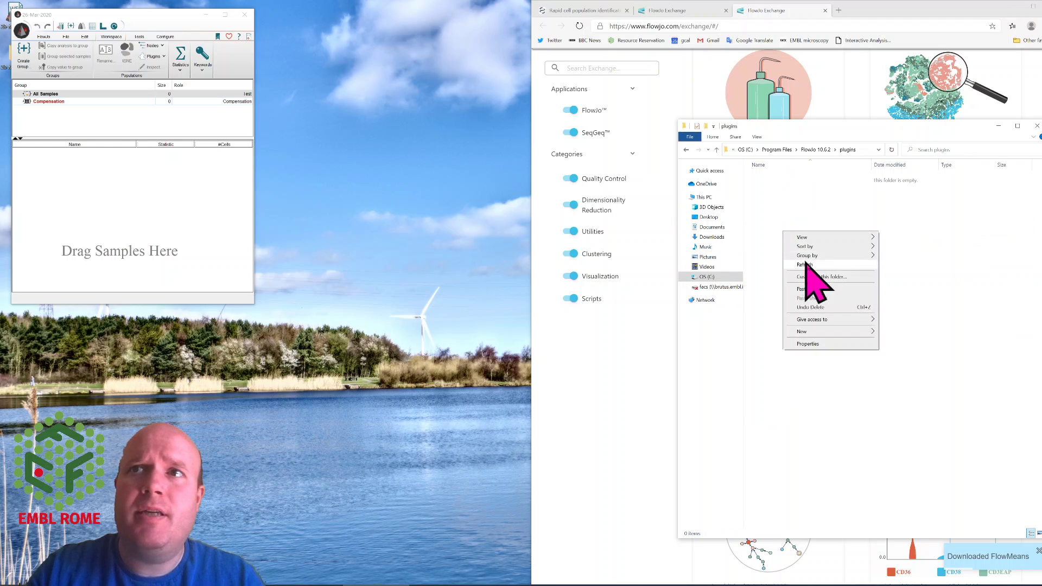
pyautogui.click(816, 289)
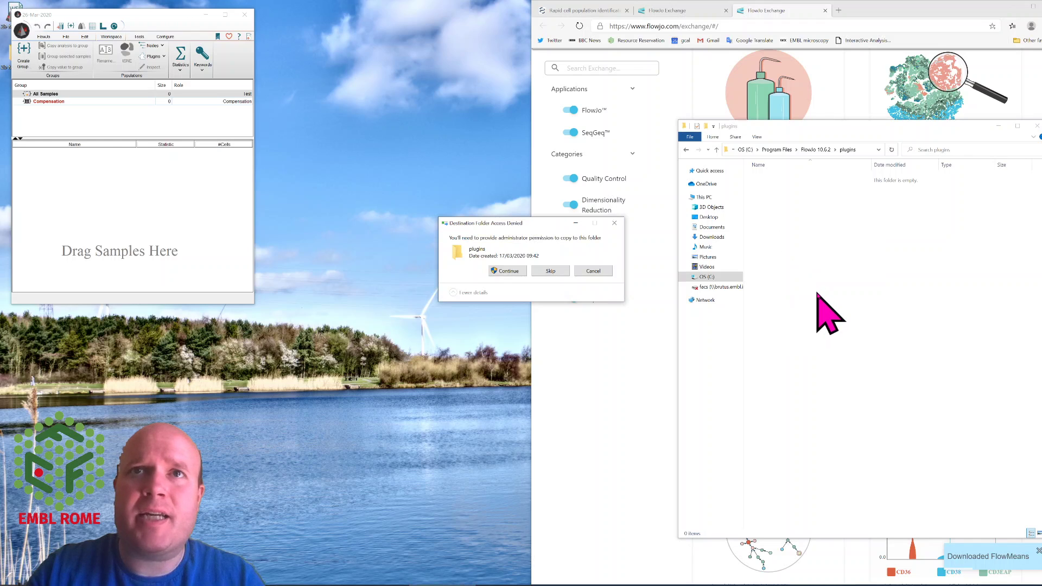
pyautogui.click(499, 273)
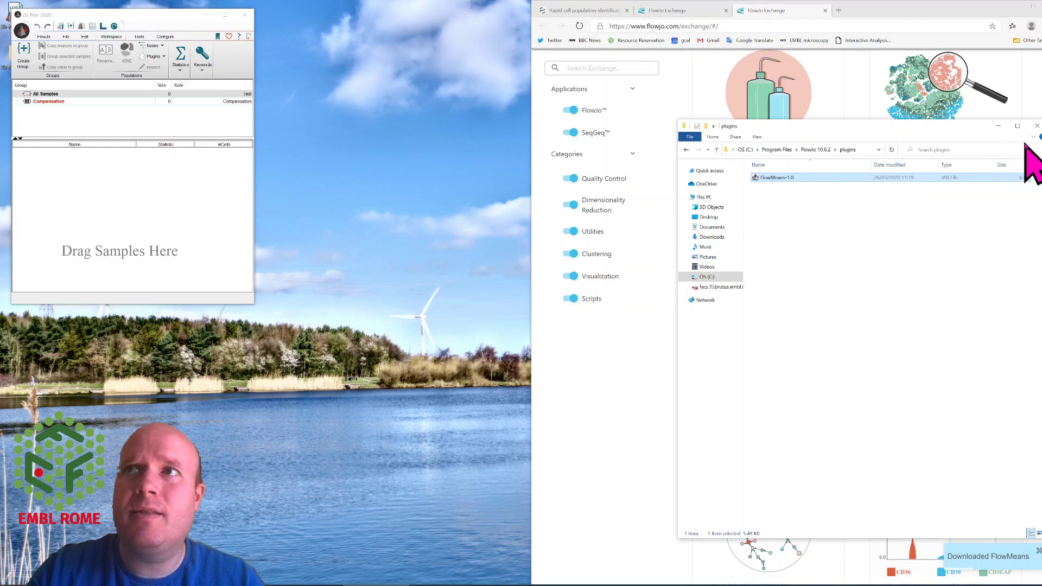
# - Close the plugins folder, quit FlowJo, relaunch it and dismiss the licence notice
pyautogui.click(1037, 126)
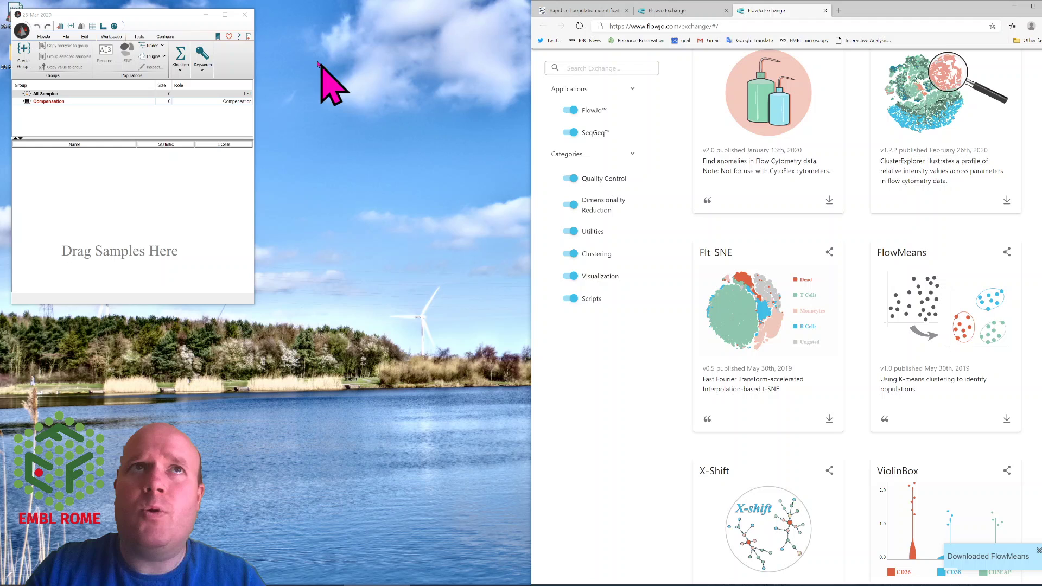
pyautogui.click(245, 15)
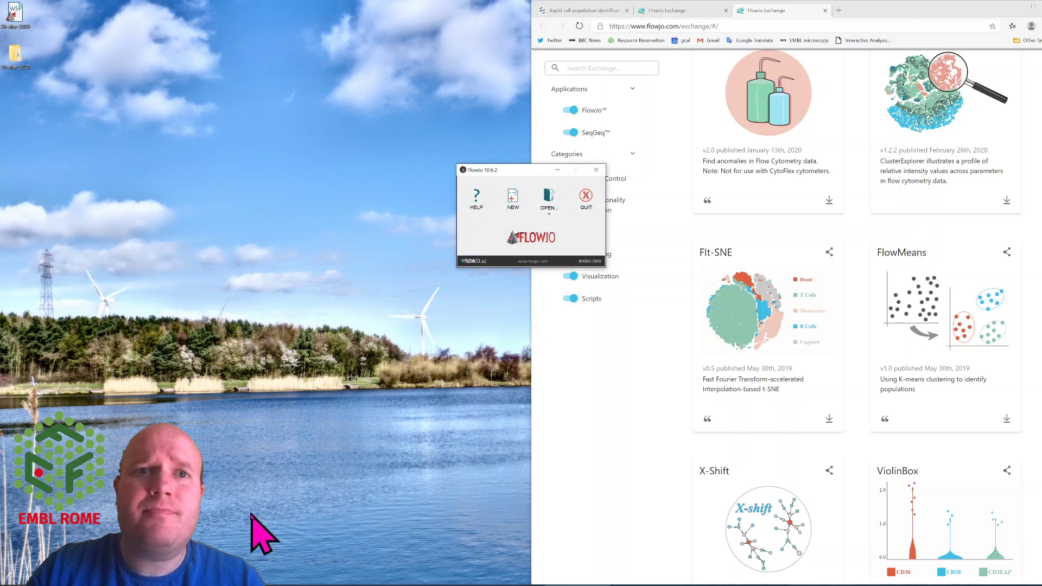
pyautogui.click(586, 201)
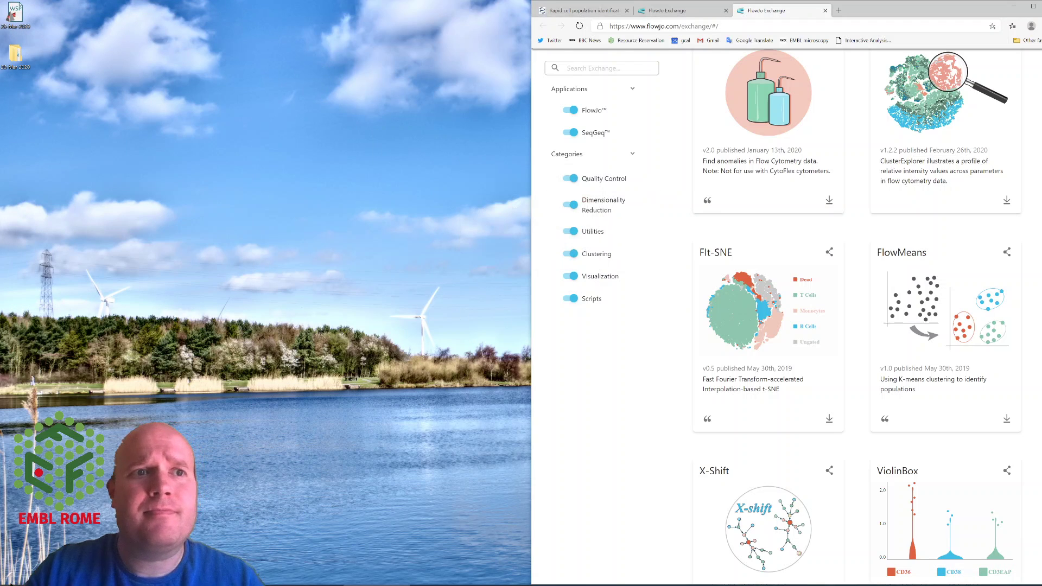
pyautogui.press('super')
pyautogui.write('flow')
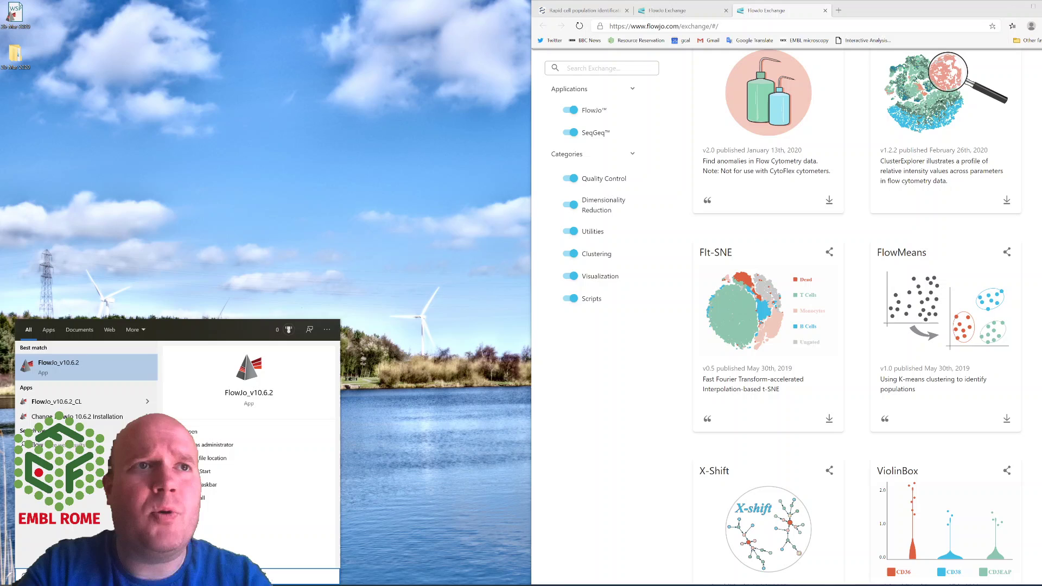
pyautogui.press('Return')
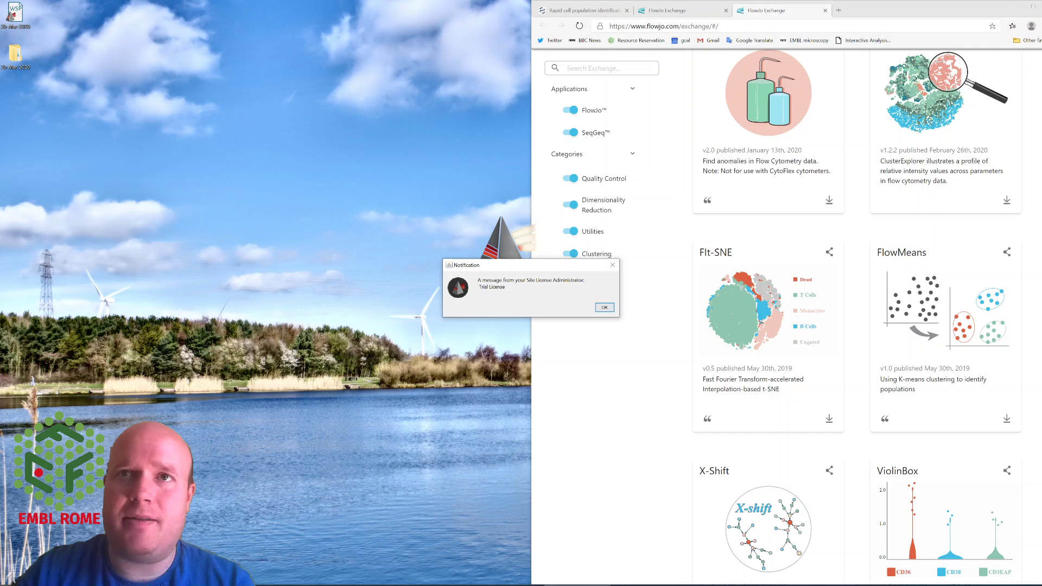
pyautogui.click(605, 308)
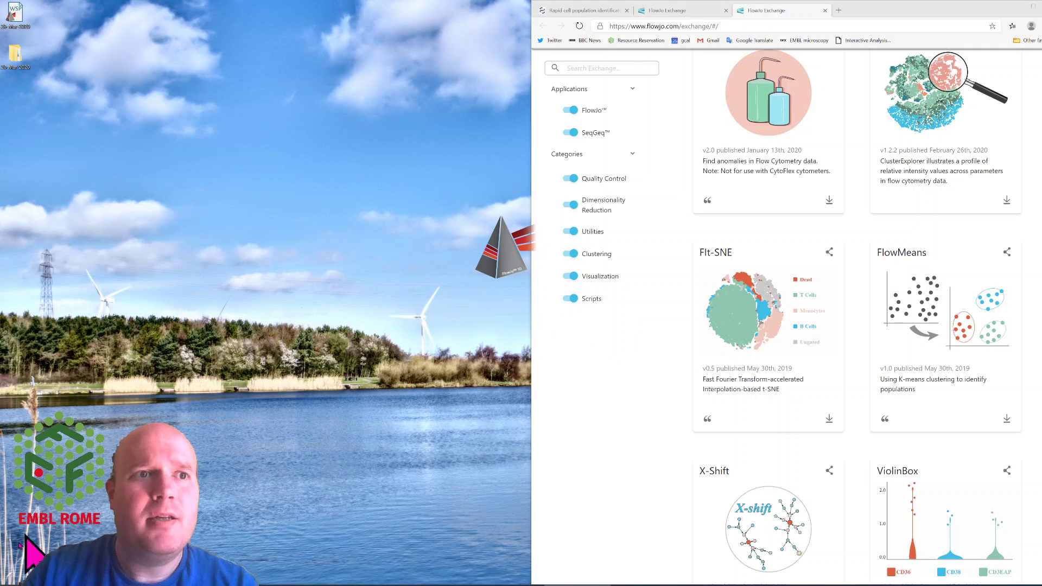
# - Launch R x64 (RGui) from the Start menu
pyautogui.click(10, 580)
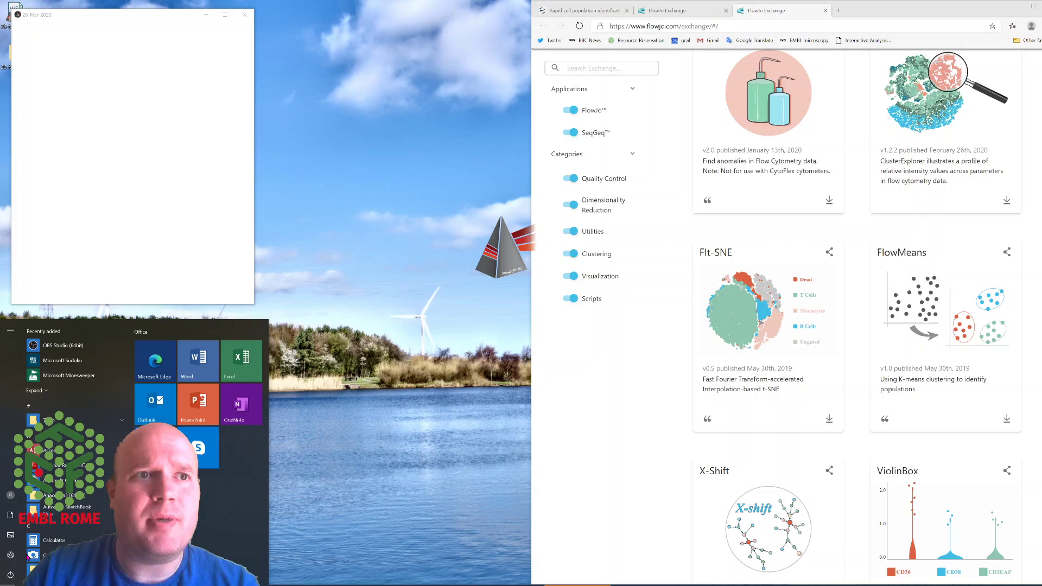
pyautogui.scroll(-15, 52, 527)
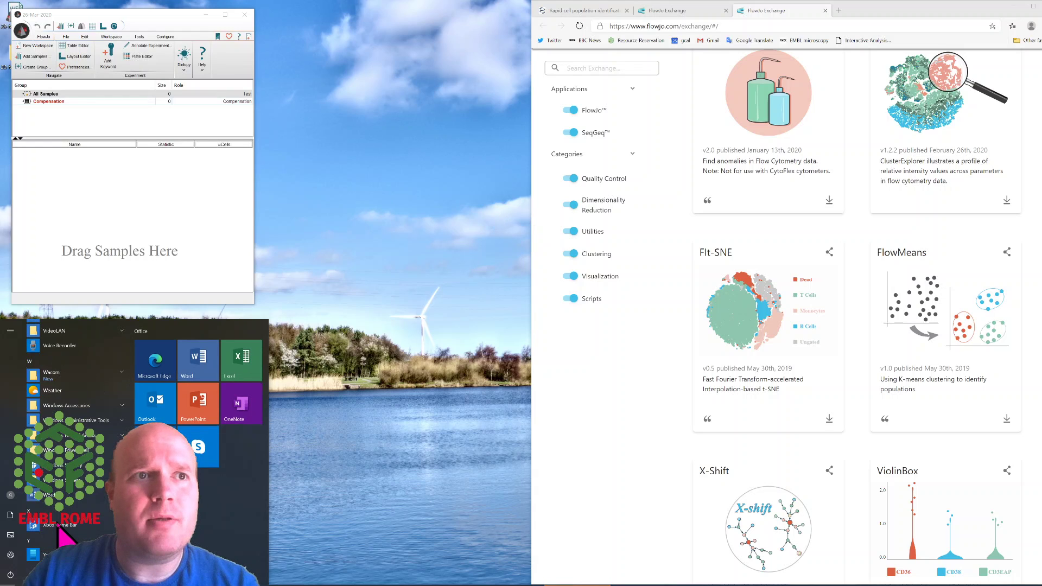
pyautogui.scroll(5, 65, 434)
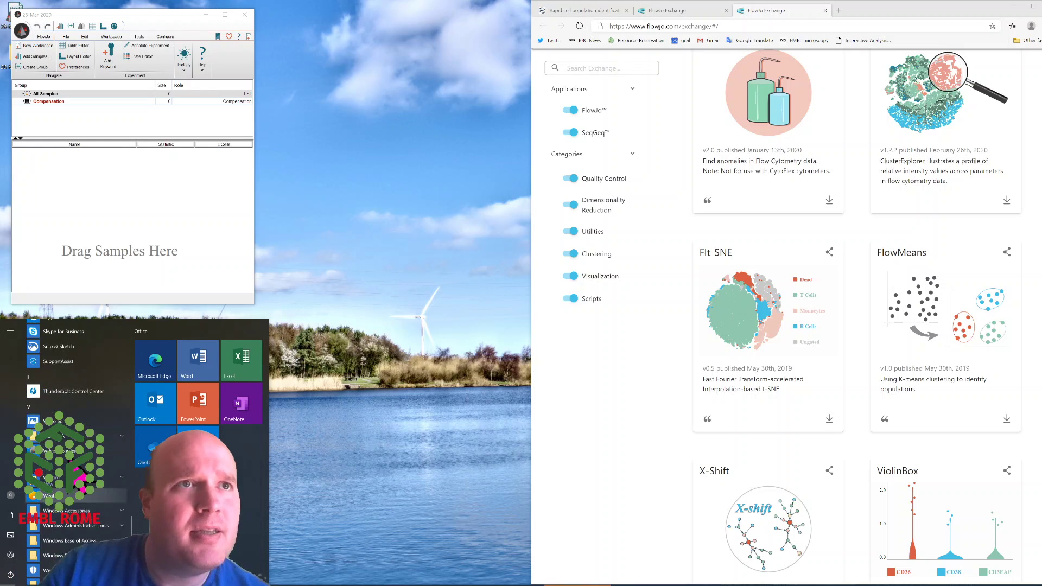
pyautogui.scroll(4, 66, 416)
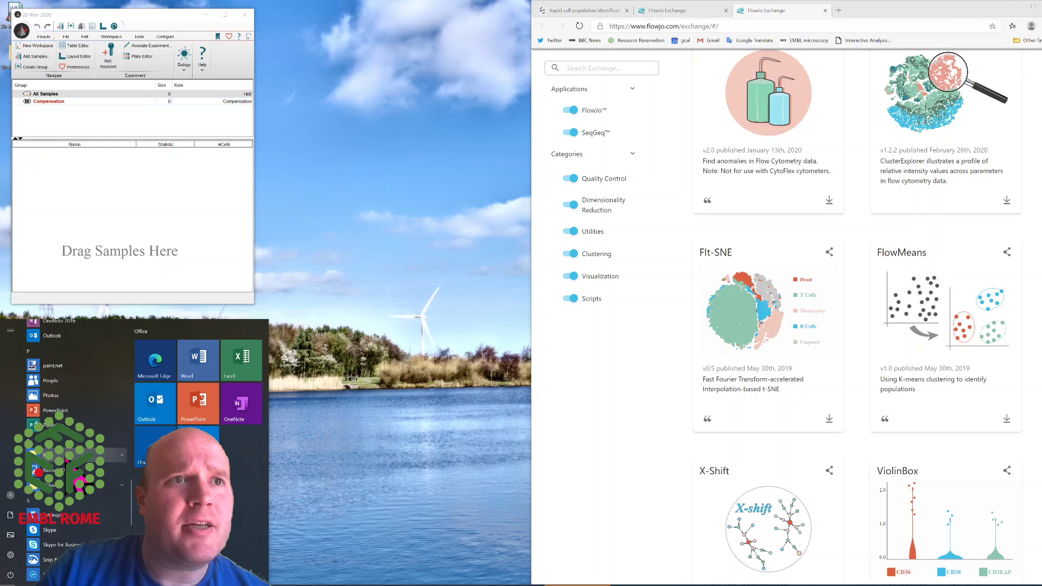
pyautogui.click(70, 470)
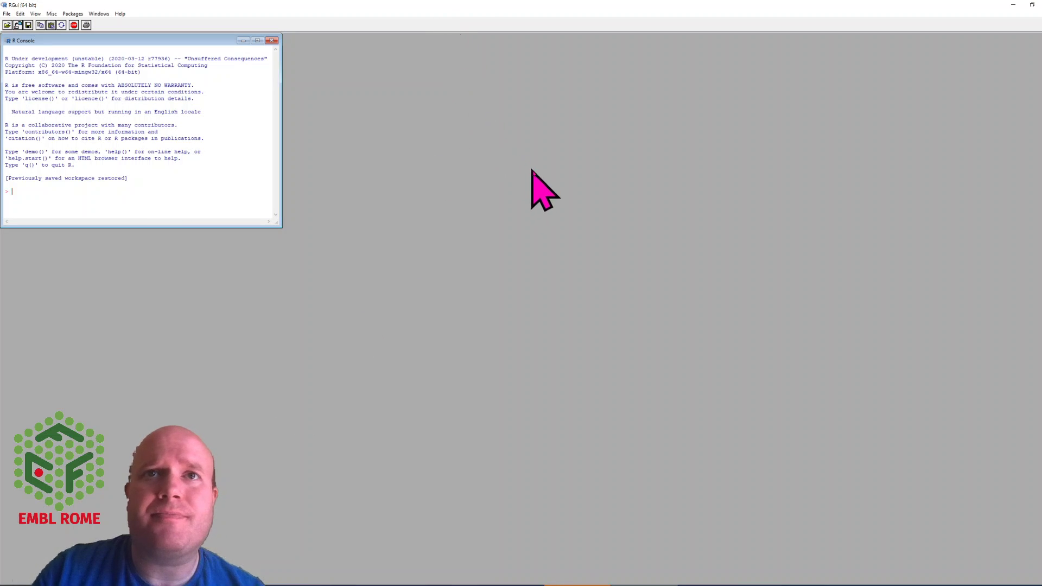
# - Shrink the RGui window and copy the two flowMeans install lines from Notepad
pyautogui.moveTo(456, 12); pyautogui.dragTo(535, 139)
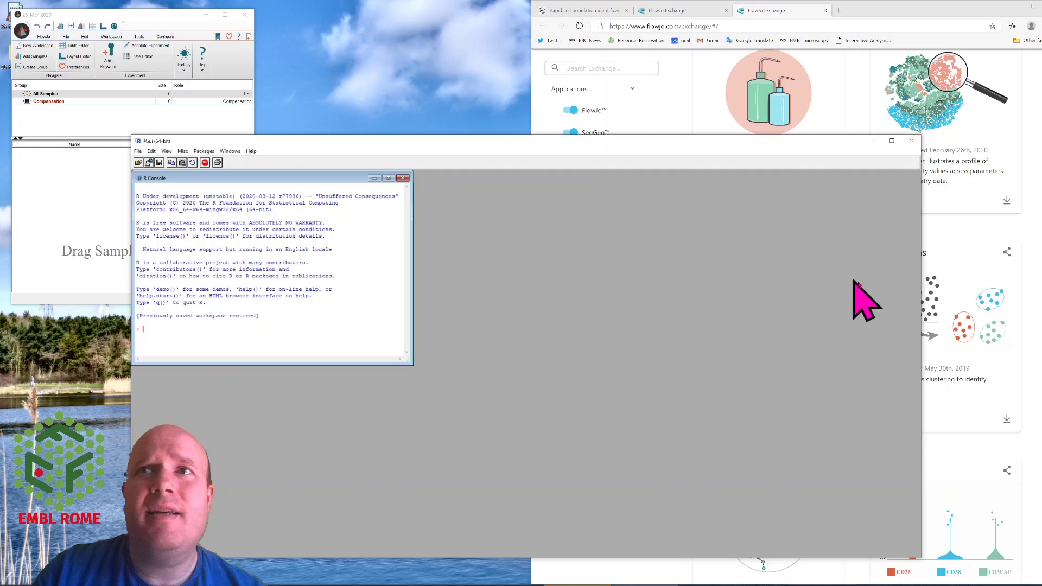
pyautogui.moveTo(923, 309); pyautogui.dragTo(468, 322)
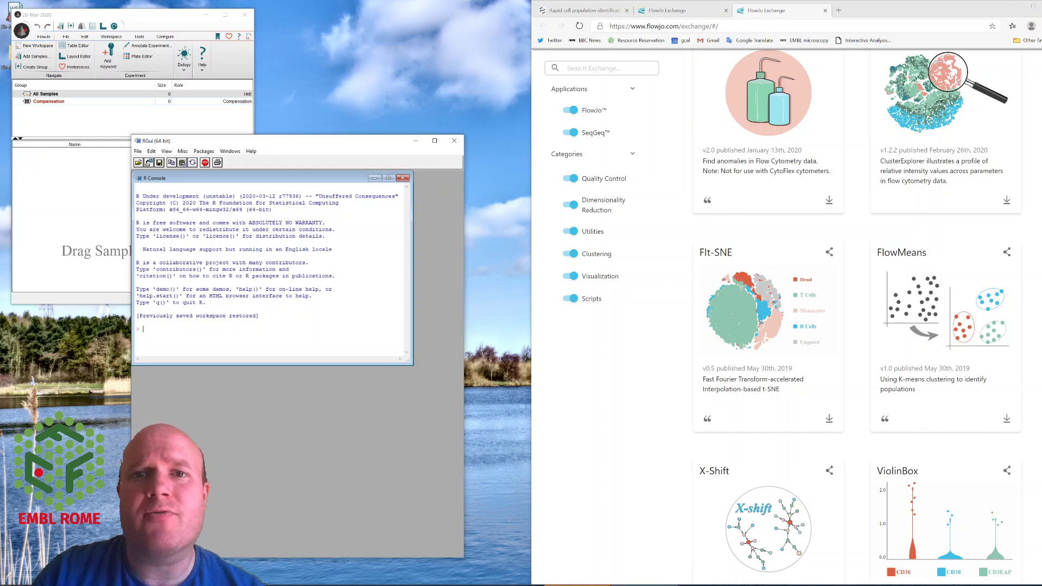
pyautogui.hotkey('alt', 'Tab')
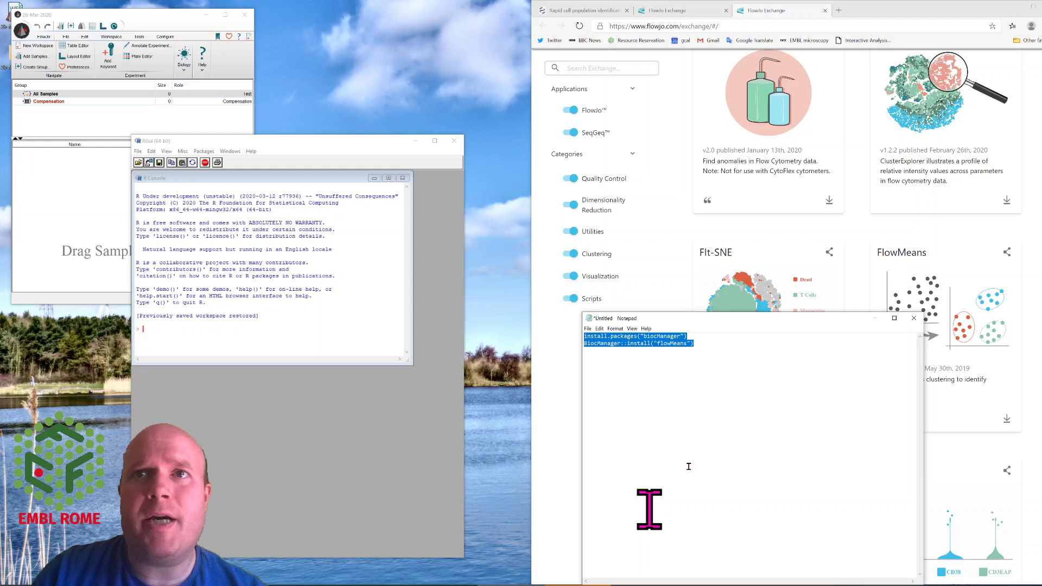
pyautogui.click(712, 361)
pyautogui.moveTo(698, 345); pyautogui.dragTo(581, 333)
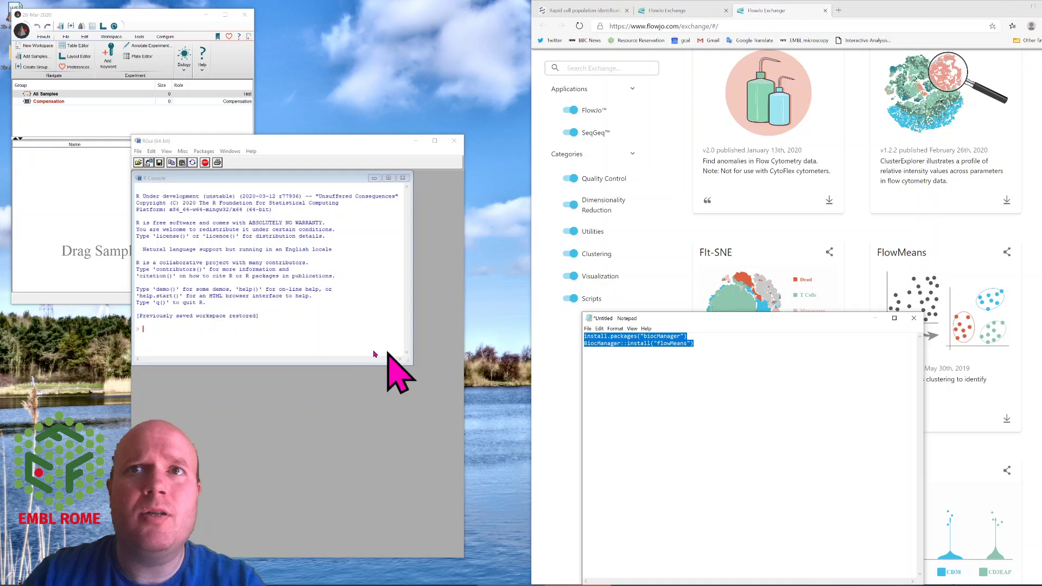
# - Run the install lines in R using the UK (London 1) mirror, then quit R without saving
pyautogui.click(303, 341)
pyautogui.write('install.packages("biocManager")')
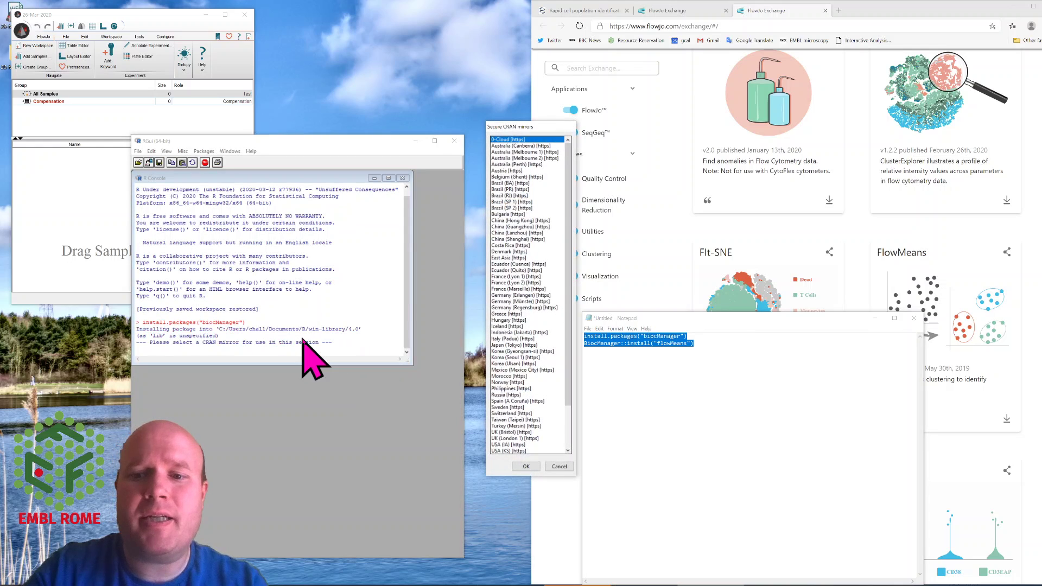
pyautogui.scroll(-3, 513, 383)
pyautogui.click(513, 388)
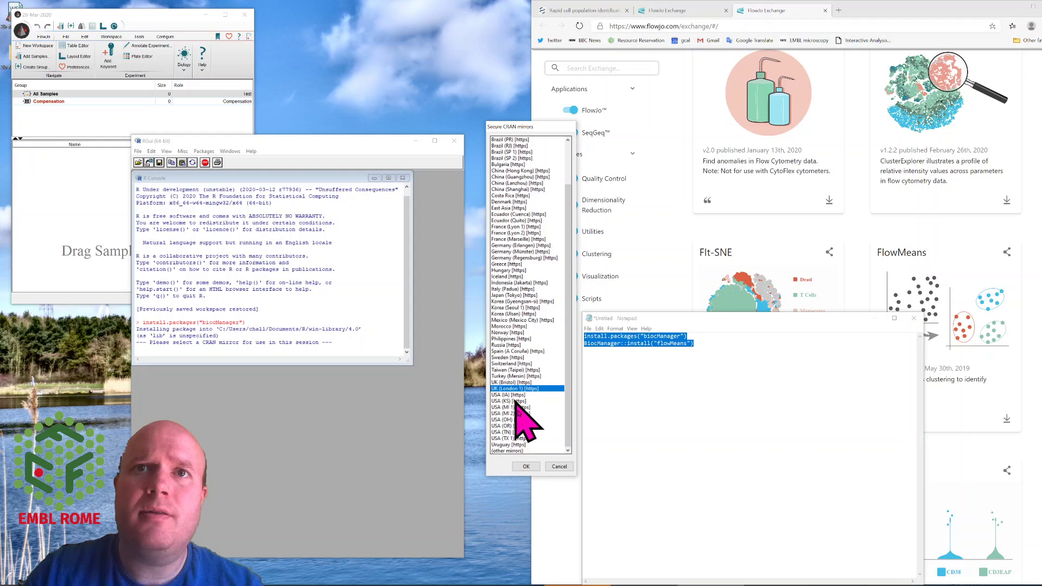
pyautogui.click(528, 468)
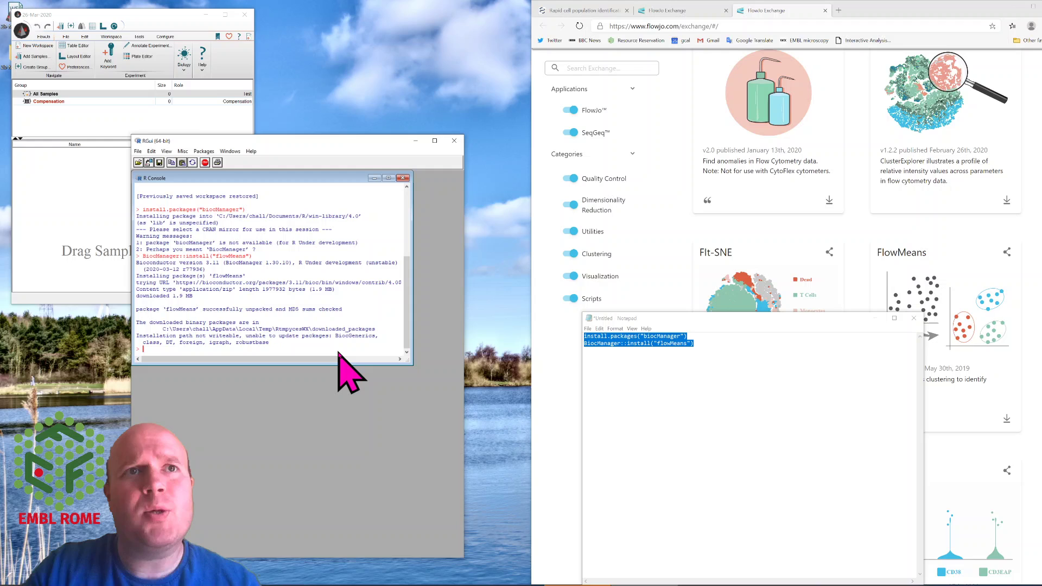
pyautogui.click(454, 140)
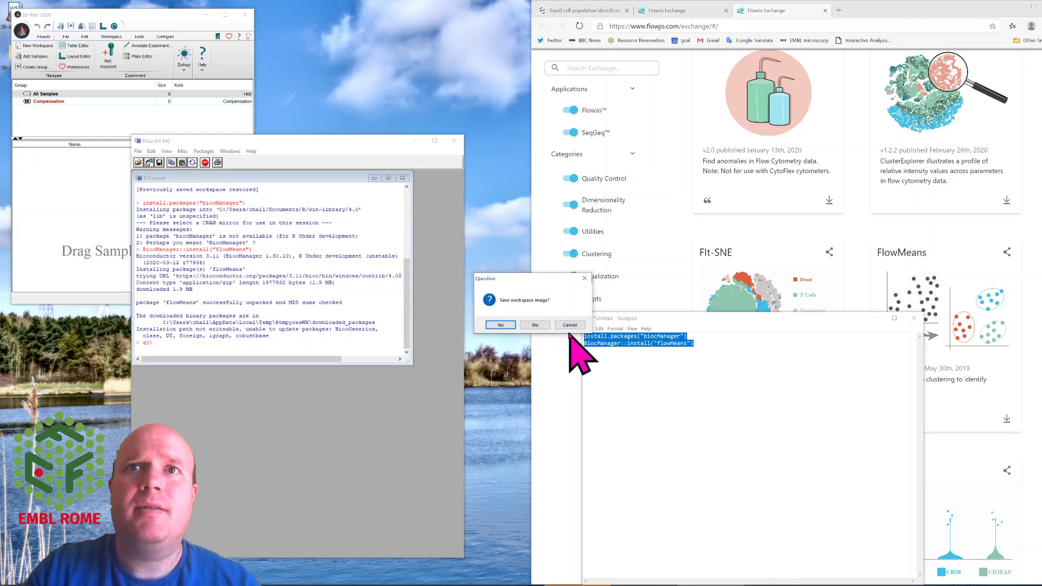
pyautogui.click(544, 326)
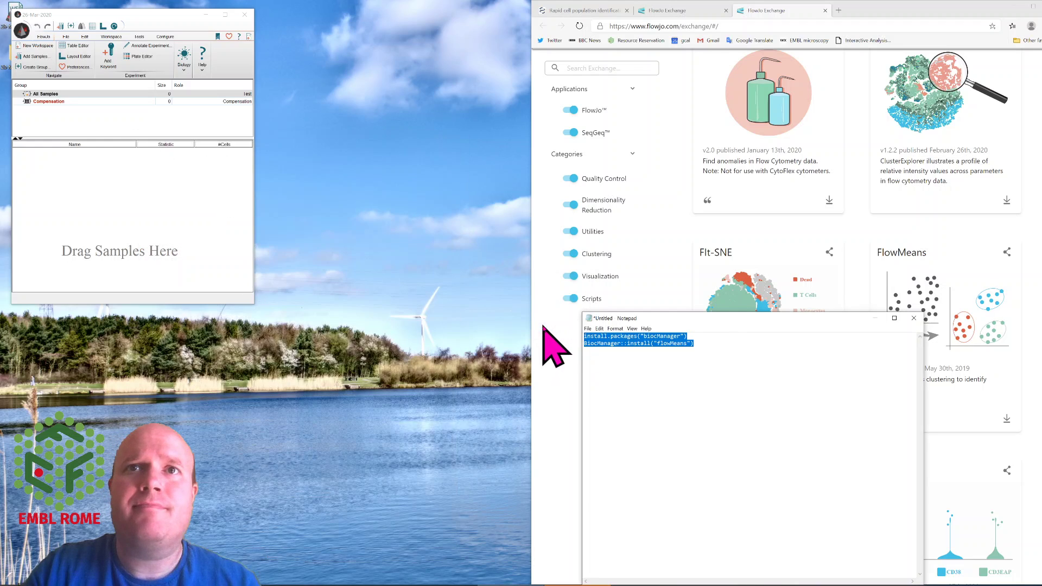
# - Drag 220941.fcs from the FR-FCM-ZZZV files folder into FlowJo's sample pane
pyautogui.click(874, 318)
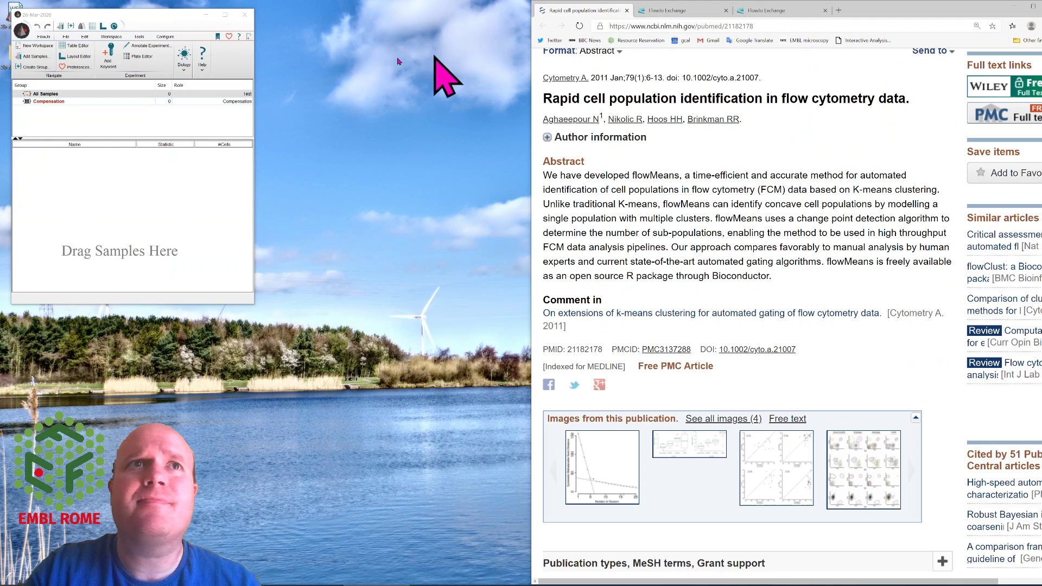
pyautogui.moveTo(162, 15); pyautogui.dragTo(253, 66)
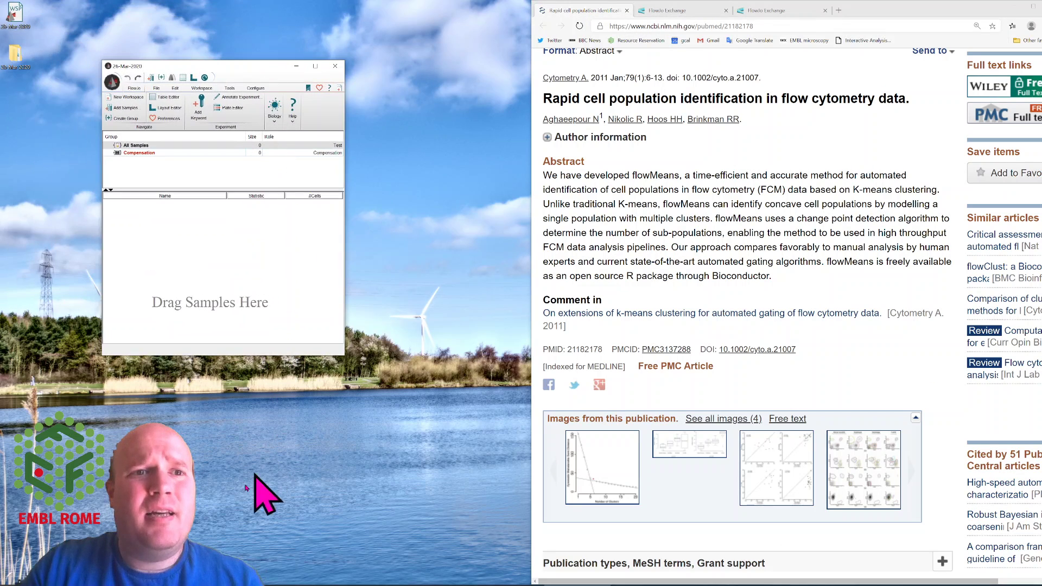
pyautogui.hotkey('alt', 'Tab')
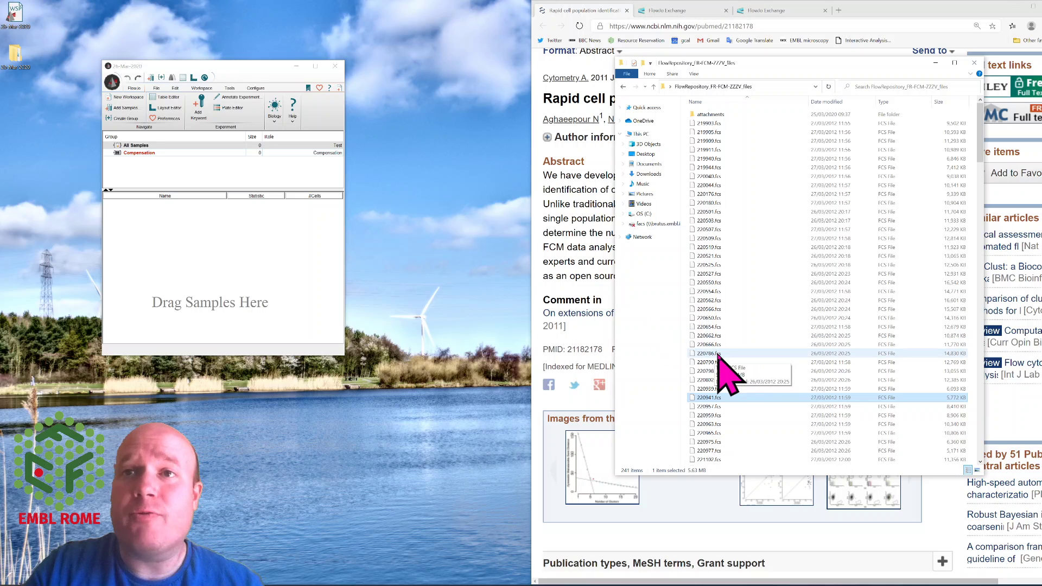
pyautogui.moveTo(751, 399); pyautogui.dragTo(233, 263)
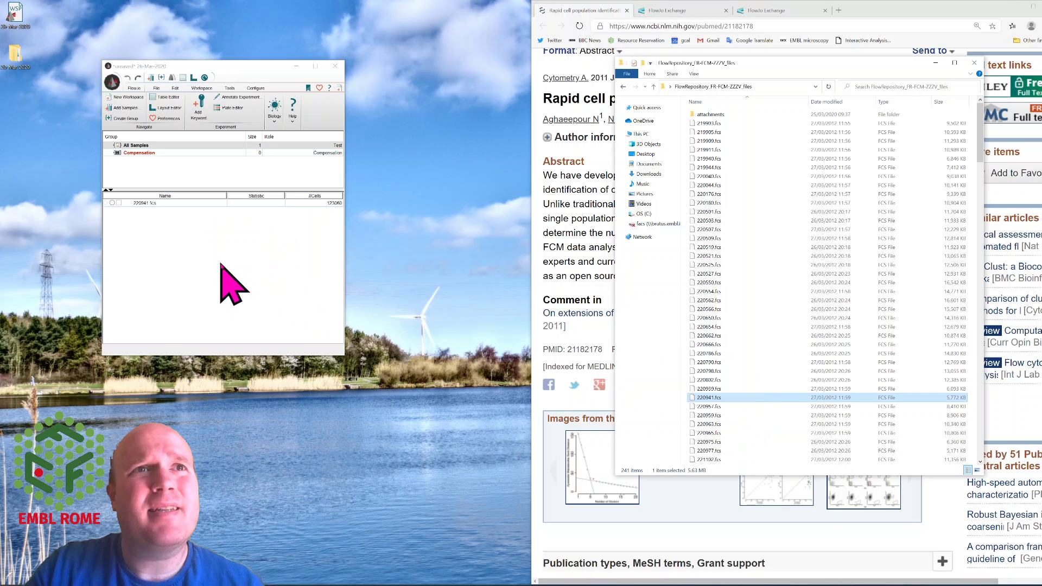
# - Draw a rectangular gate named Cells around the main cell cloud of 220941.fcs
pyautogui.doubleClick(188, 204)
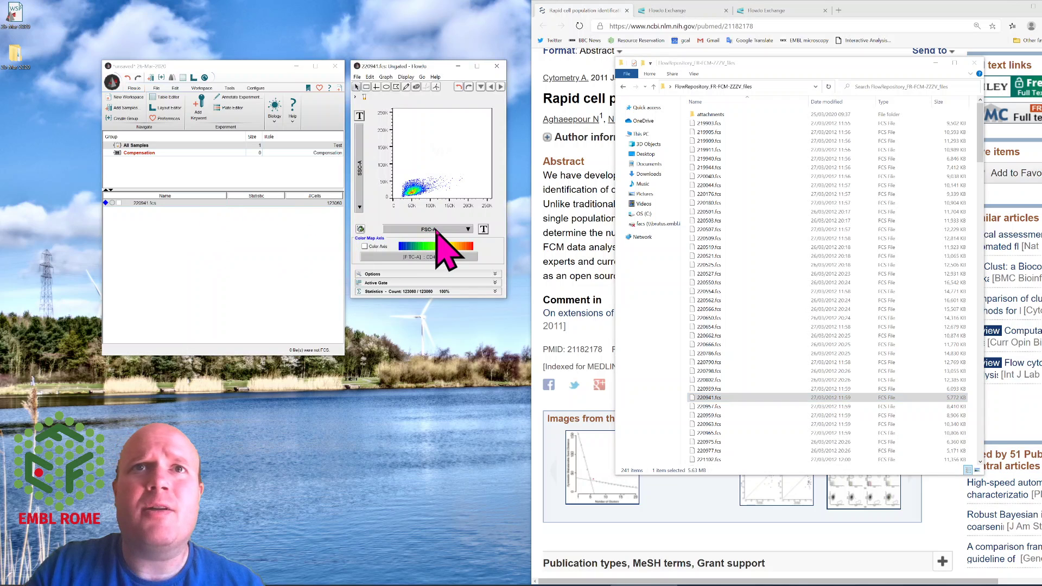
pyautogui.click(434, 229)
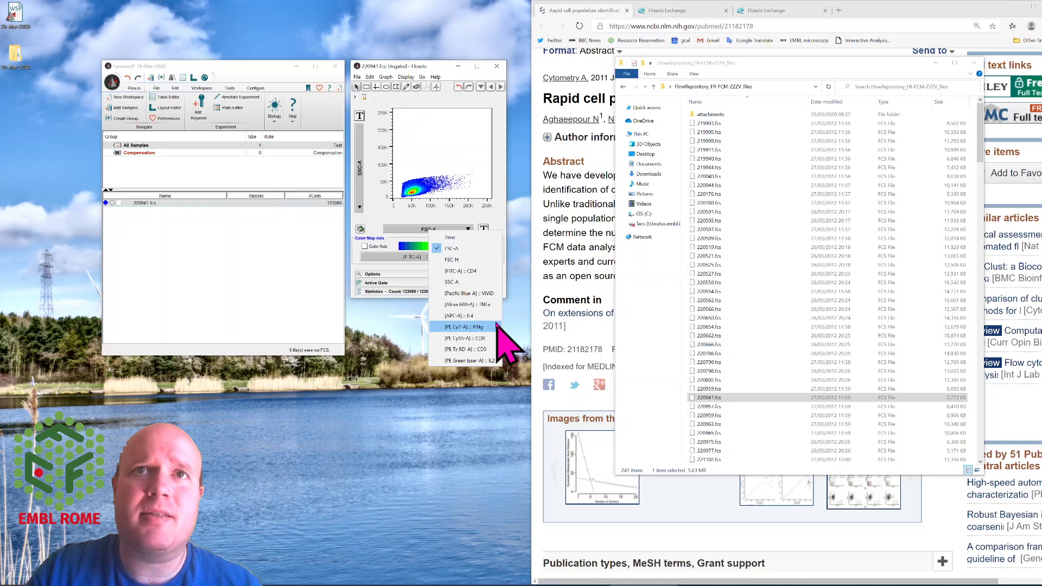
pyautogui.click(362, 190)
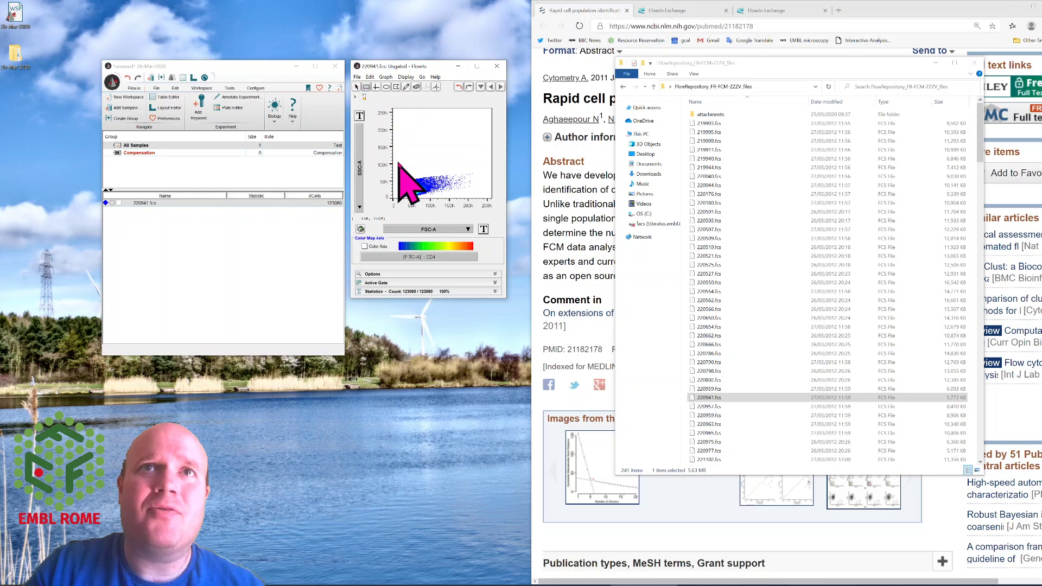
pyautogui.moveTo(401, 147); pyautogui.dragTo(486, 199)
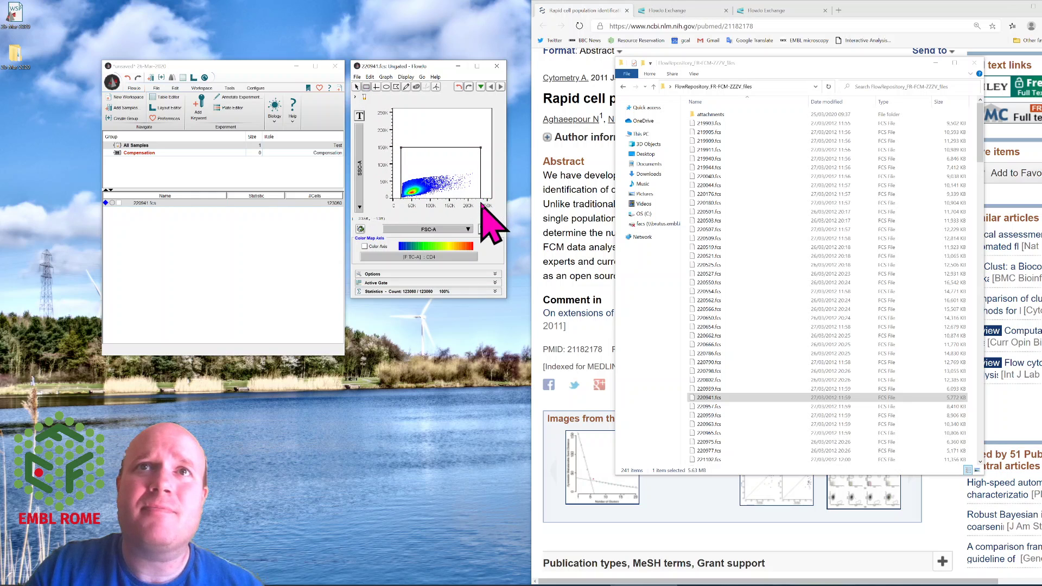
pyautogui.write('Cel')
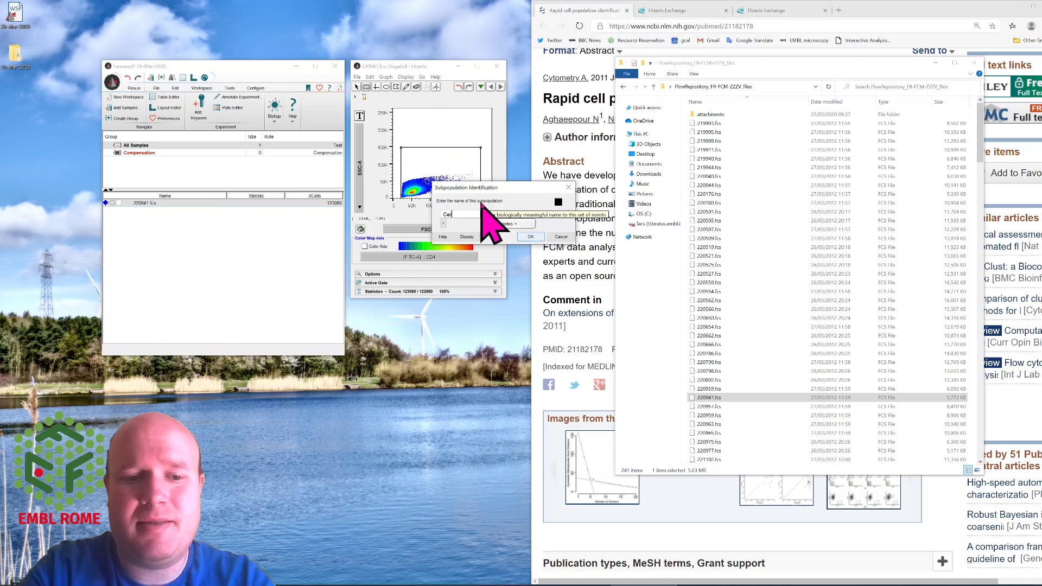
pyautogui.write('ls')
pyautogui.press('Return')
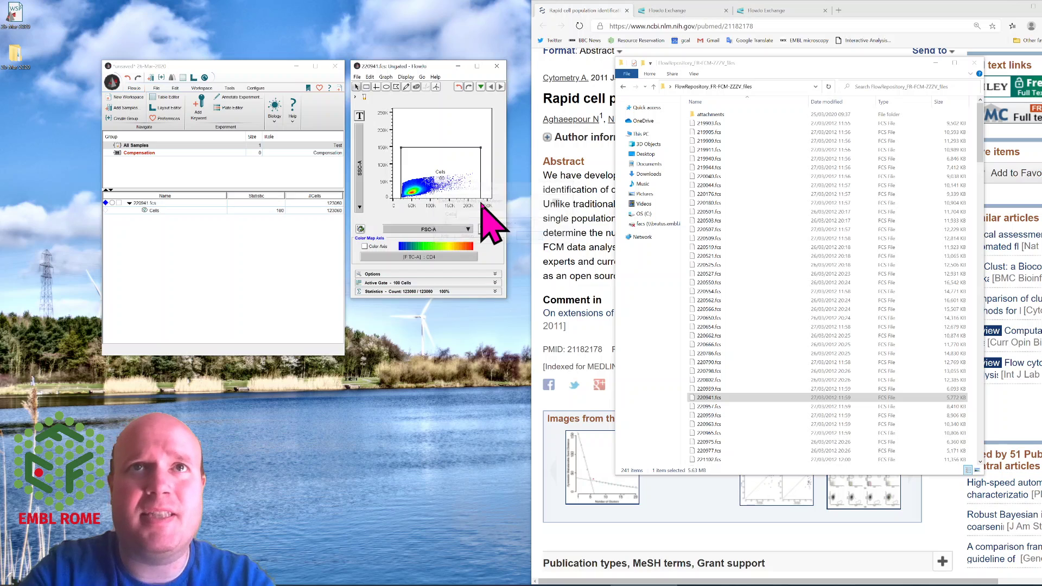
# - Plot the Cells population as CD4 (FITC-A) versus CD8 (PE Cy55-A) in an enlarged window
pyautogui.click(163, 211)
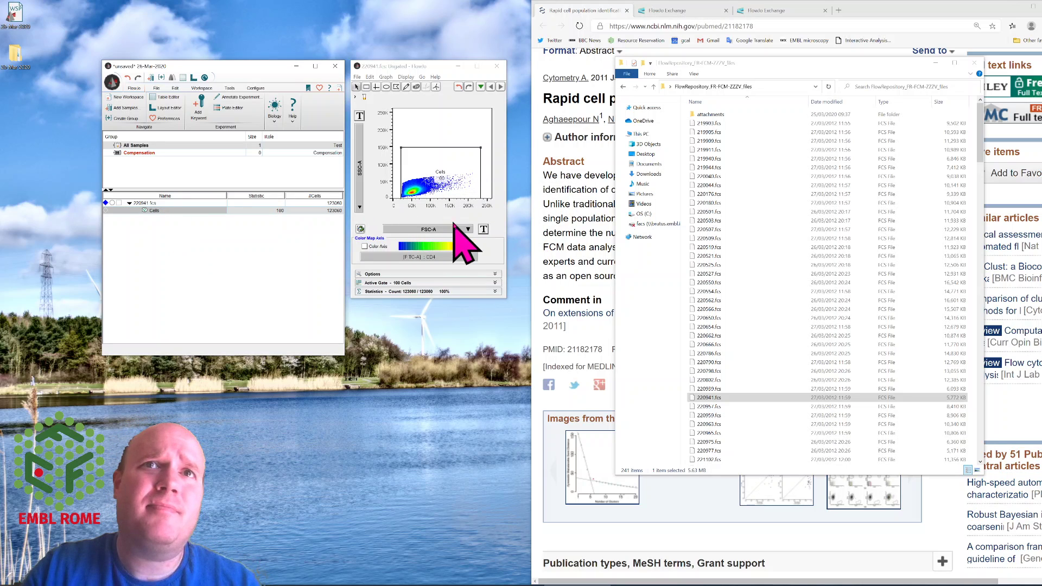
pyautogui.click(468, 229)
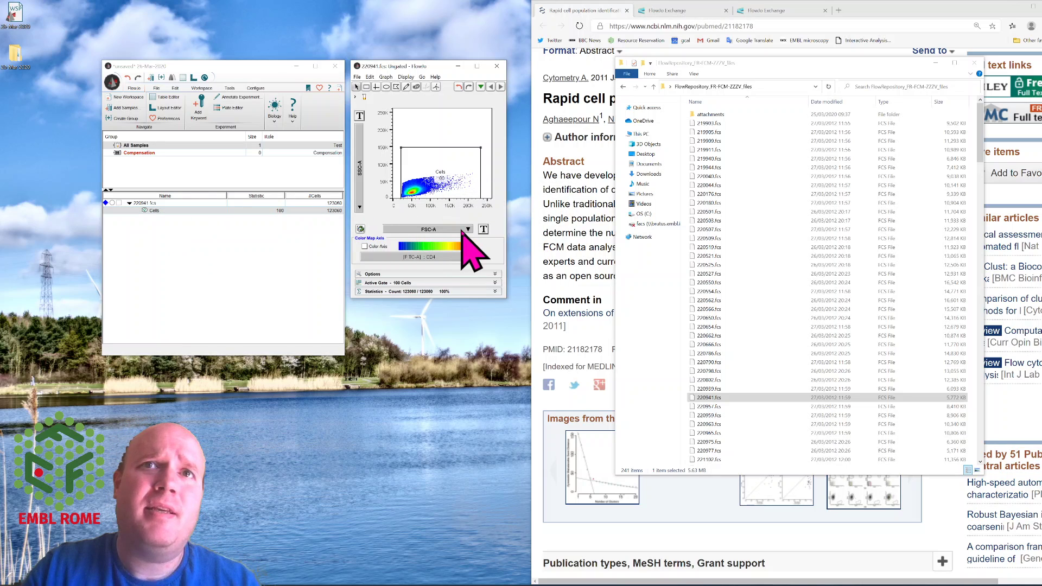
pyautogui.click(226, 232)
pyautogui.click(421, 232)
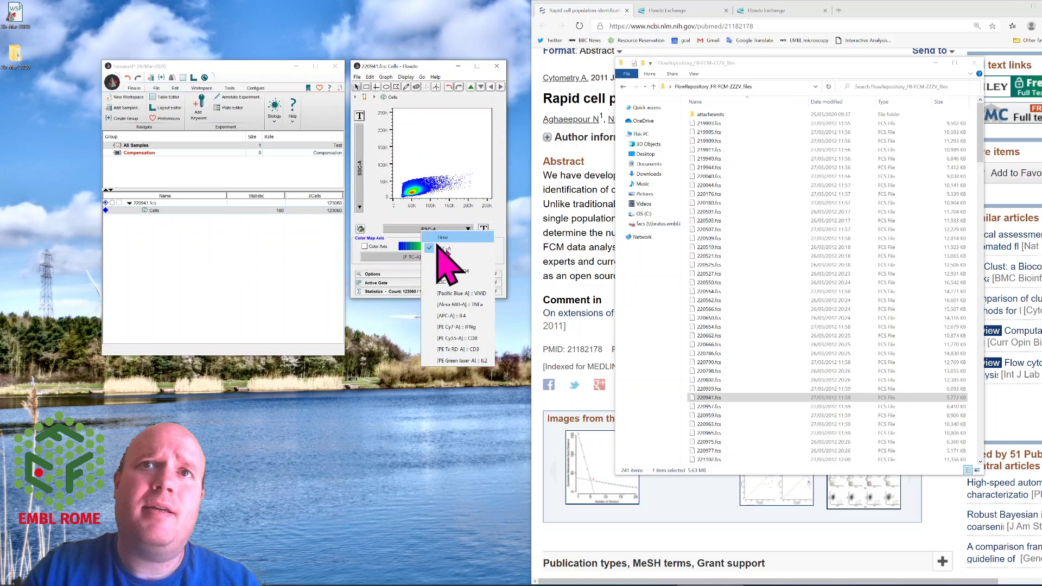
pyautogui.click(481, 292)
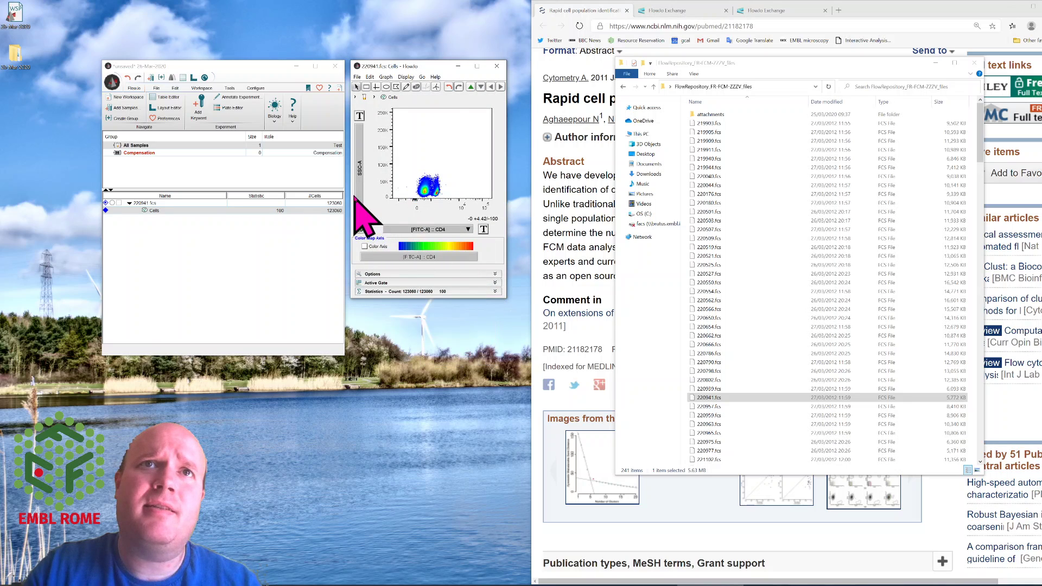
pyautogui.click(359, 205)
pyautogui.click(412, 302)
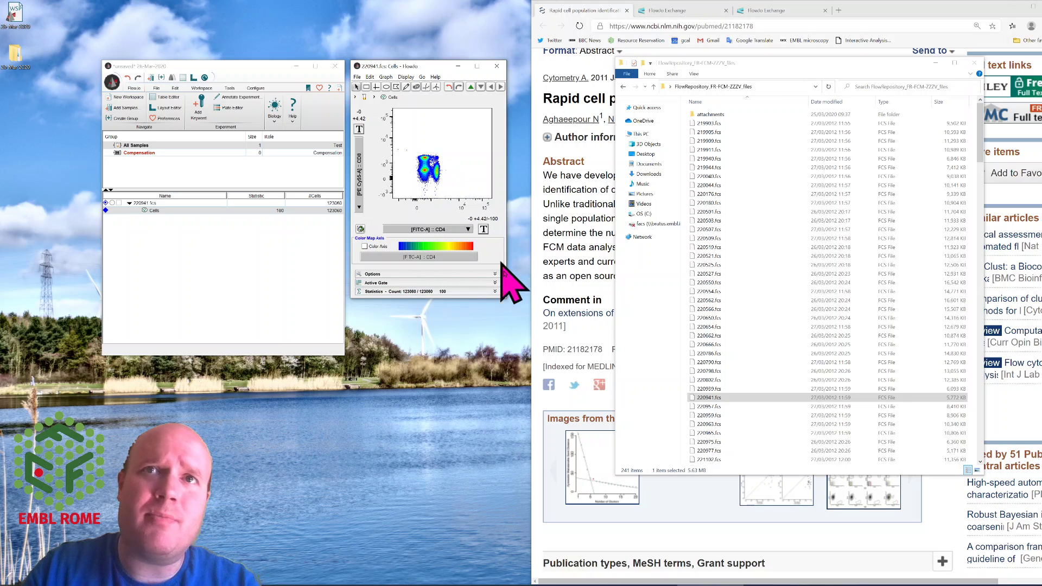
pyautogui.click(512, 303)
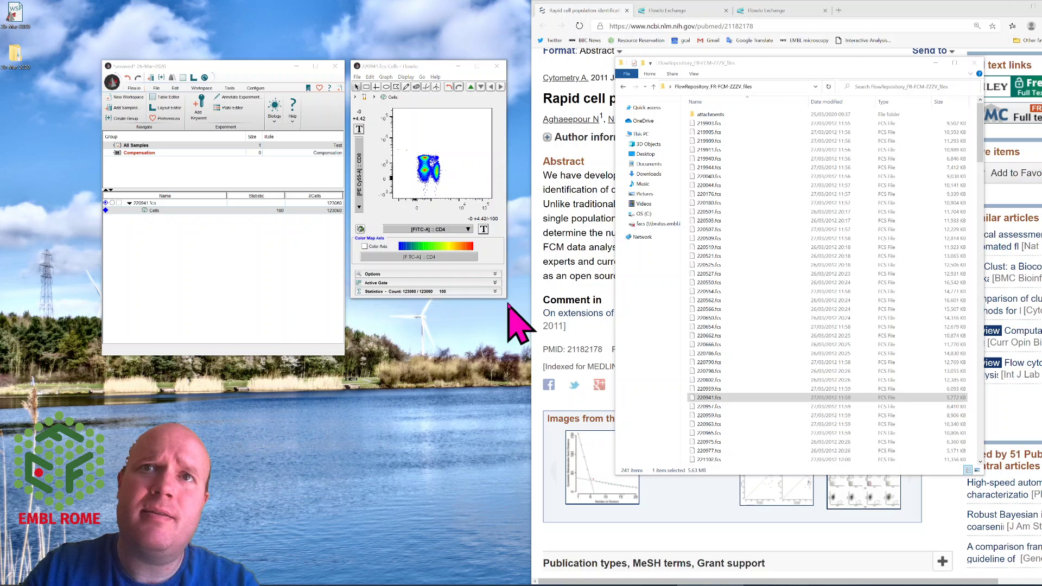
pyautogui.moveTo(506, 300); pyautogui.dragTo(744, 546)
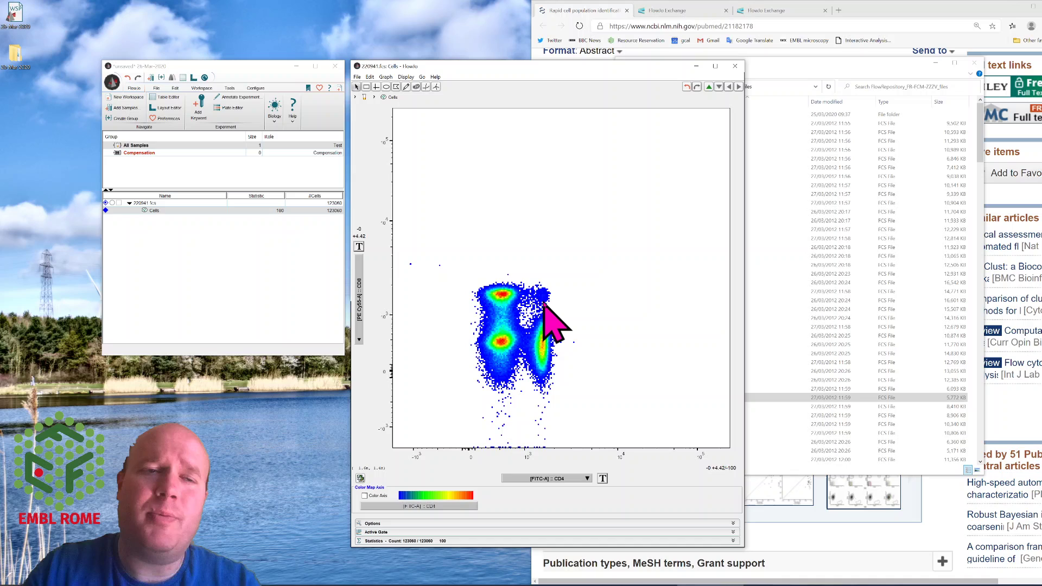
# - Save the workspace as 26-Mar-2020.wsp and run FlowMeans on Cells using CD4 and CD8
pyautogui.click(202, 211)
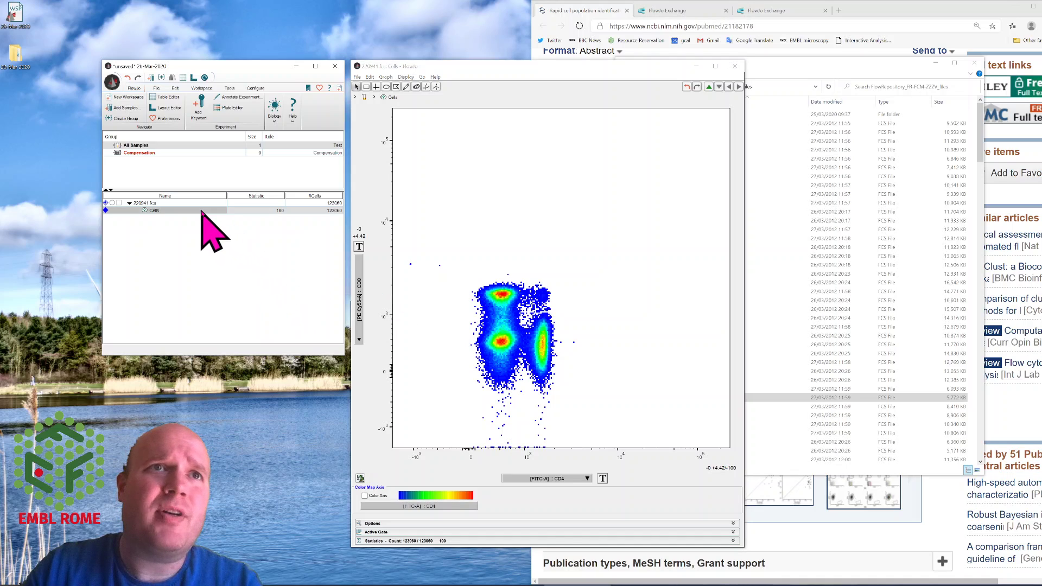
pyautogui.click(205, 89)
pyautogui.click(253, 108)
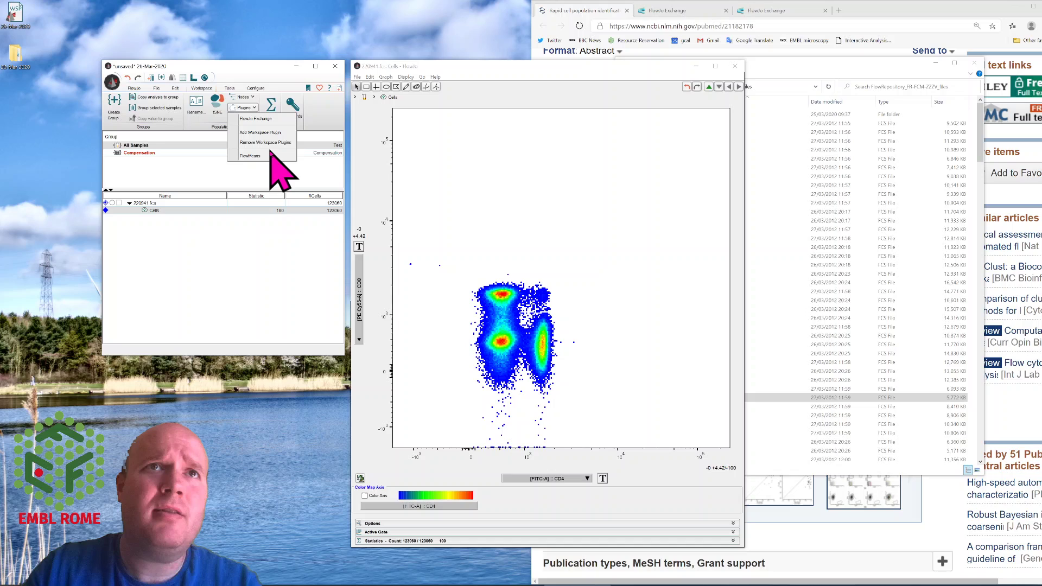
pyautogui.click(266, 156)
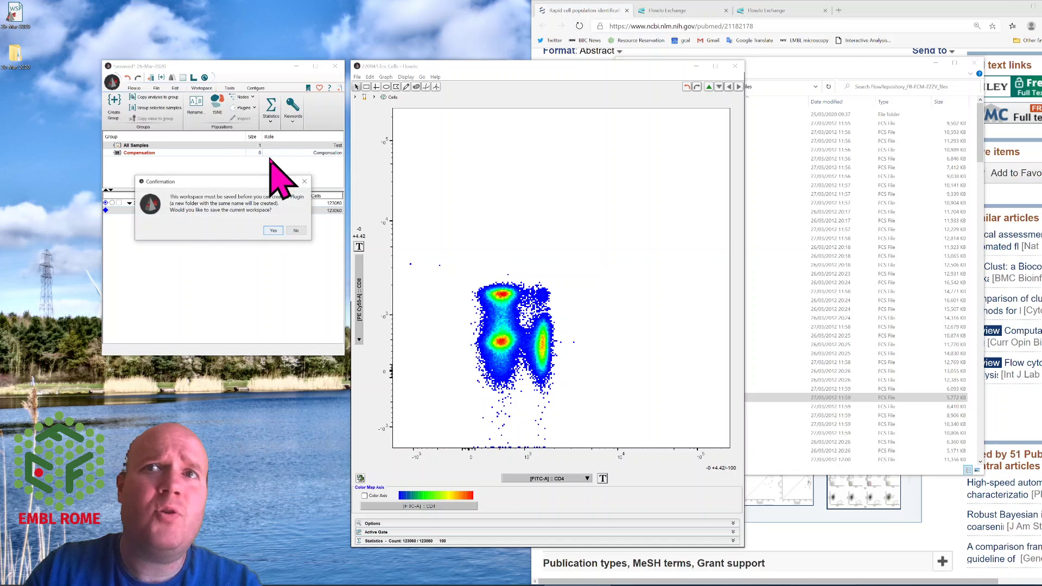
pyautogui.click(269, 233)
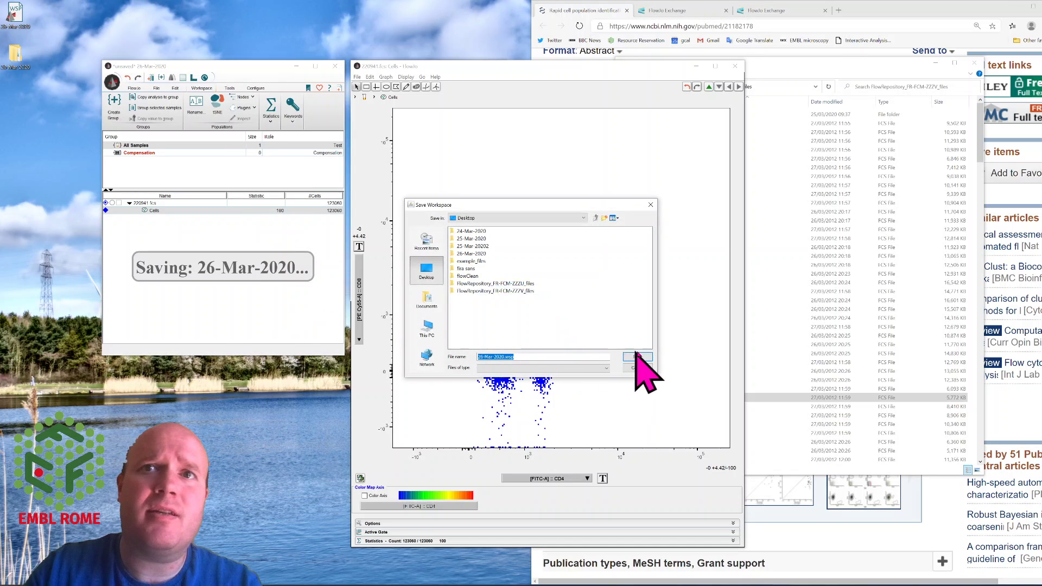
pyautogui.click(645, 357)
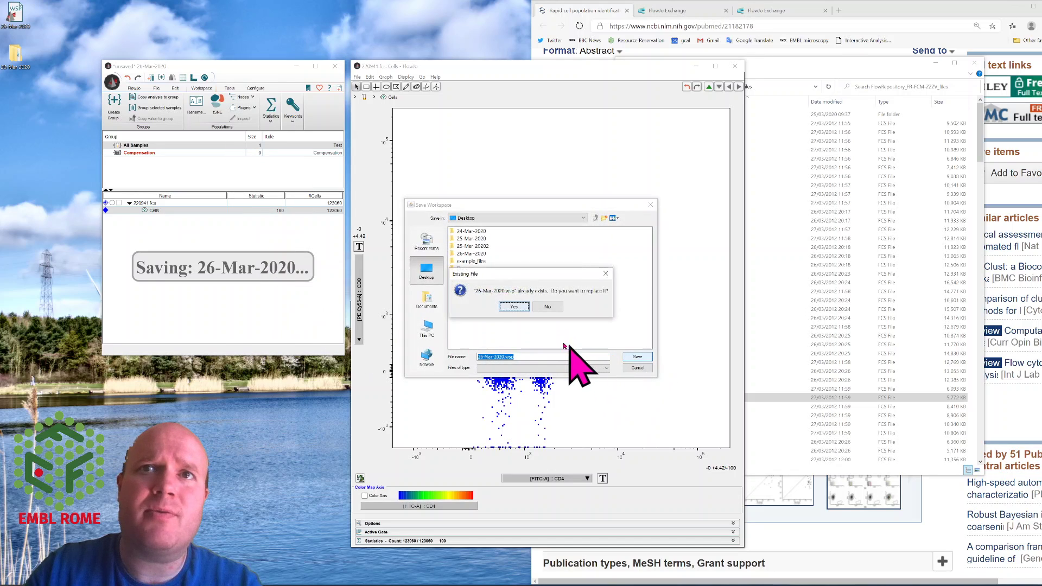
pyautogui.click(513, 304)
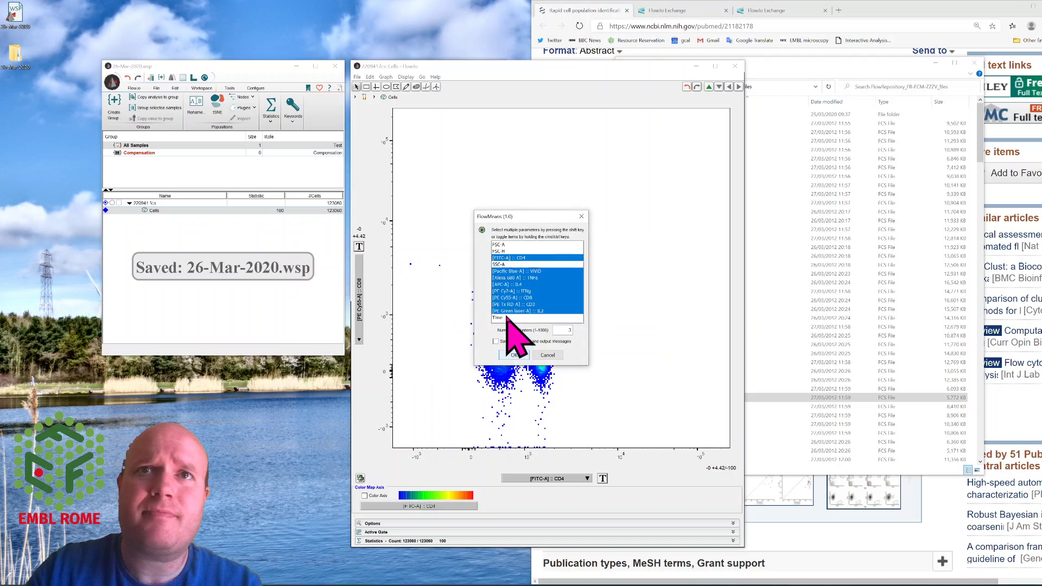
pyautogui.click(542, 258)
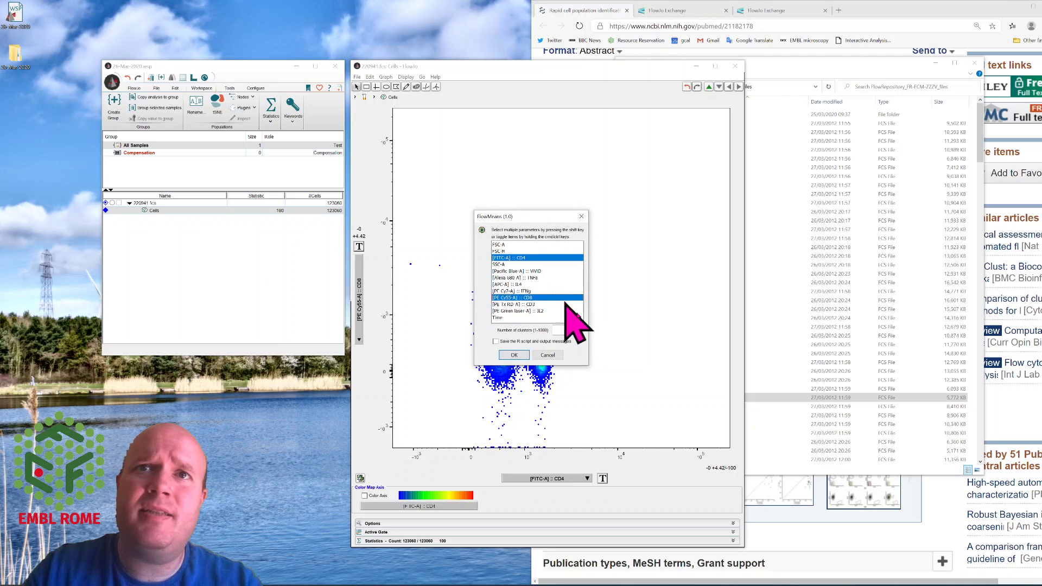
pyautogui.click(512, 355)
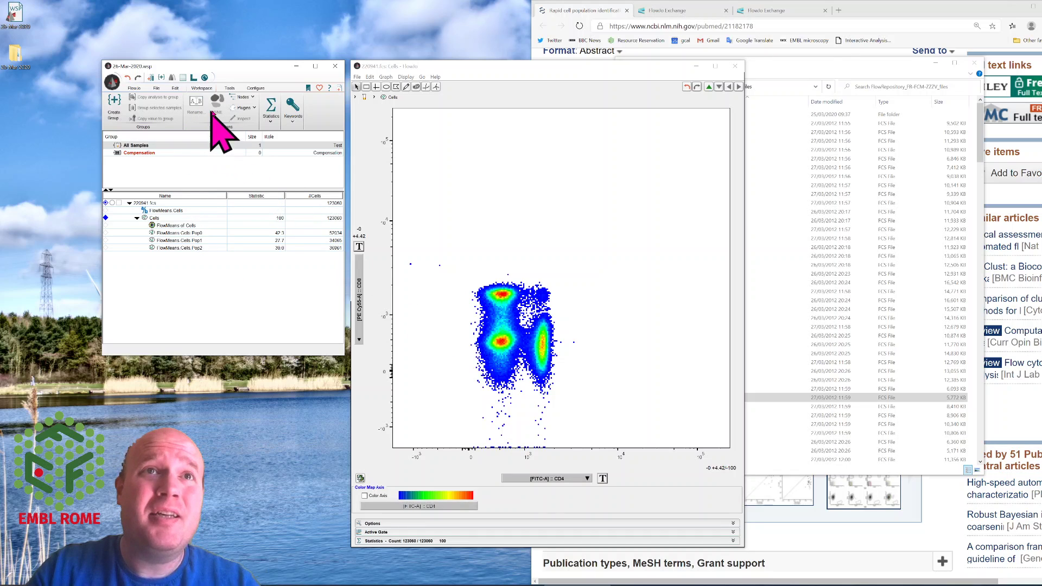
# - Place an enlarged Cells CD8-vs-CD4 plot on a new layout page
pyautogui.click(193, 79)
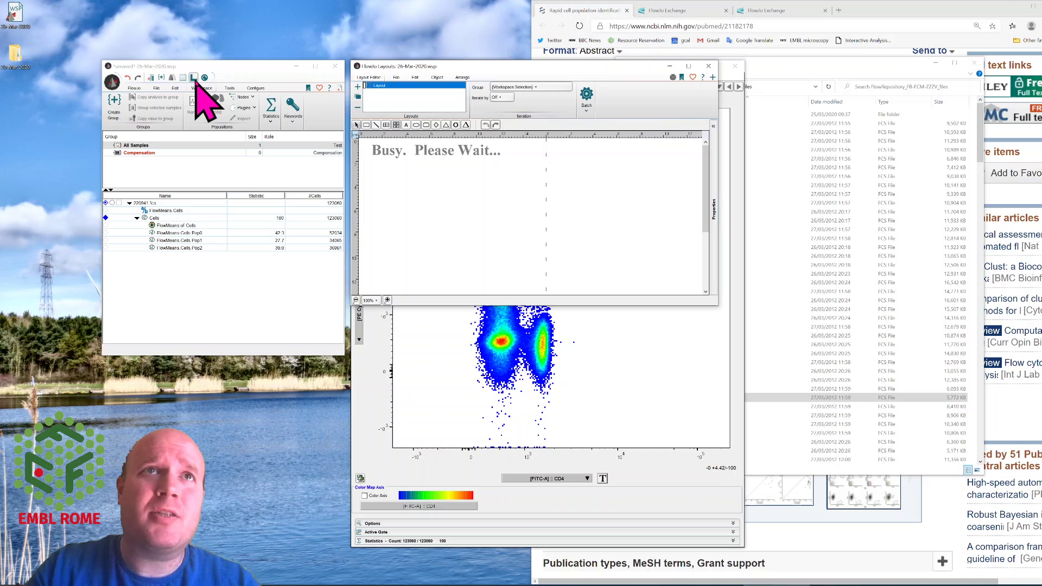
pyautogui.click(163, 218)
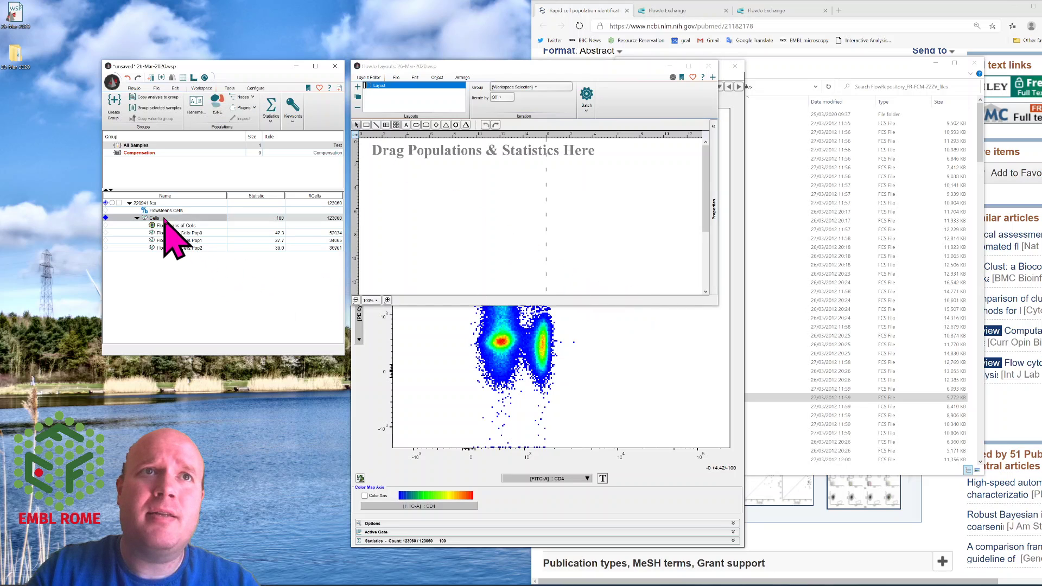
pyautogui.moveTo(159, 218); pyautogui.dragTo(392, 220)
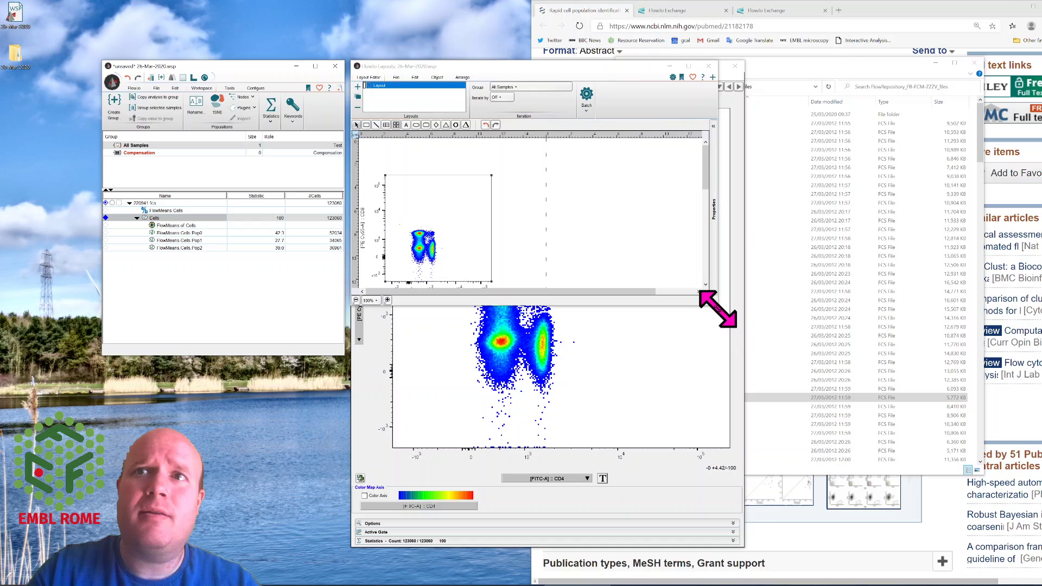
pyautogui.moveTo(717, 309); pyautogui.dragTo(872, 540)
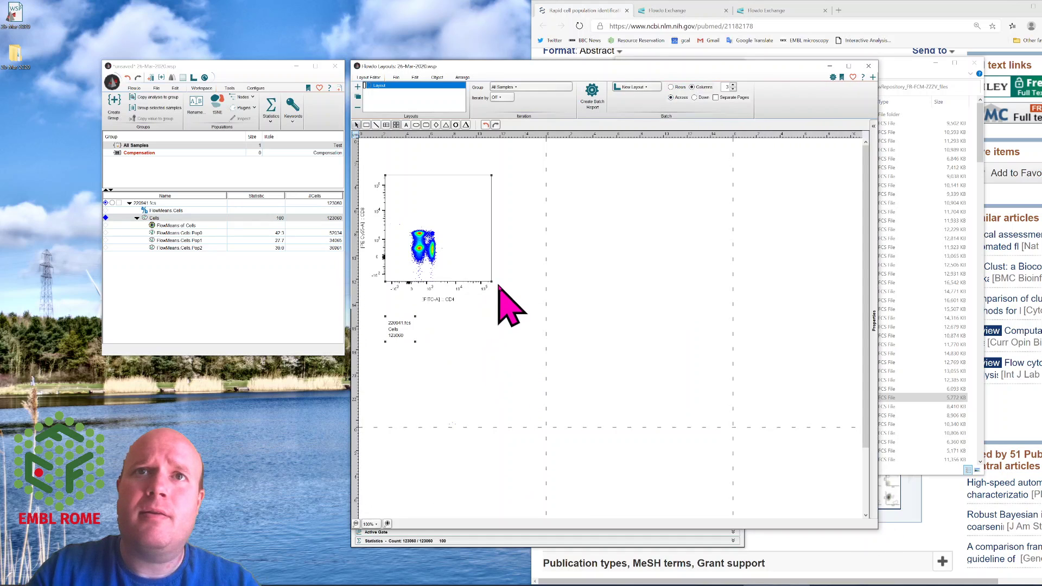
pyautogui.moveTo(492, 281); pyautogui.dragTo(699, 487)
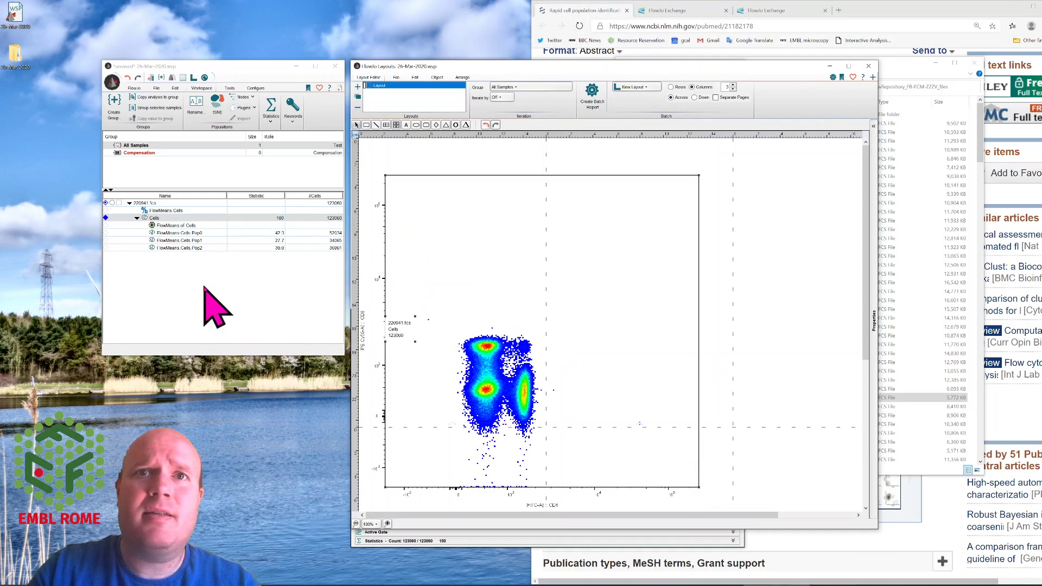
# - Overlay FlowMeans Pop0, Pop1 and Pop2 onto the Cells plot in the layout
pyautogui.click(171, 232)
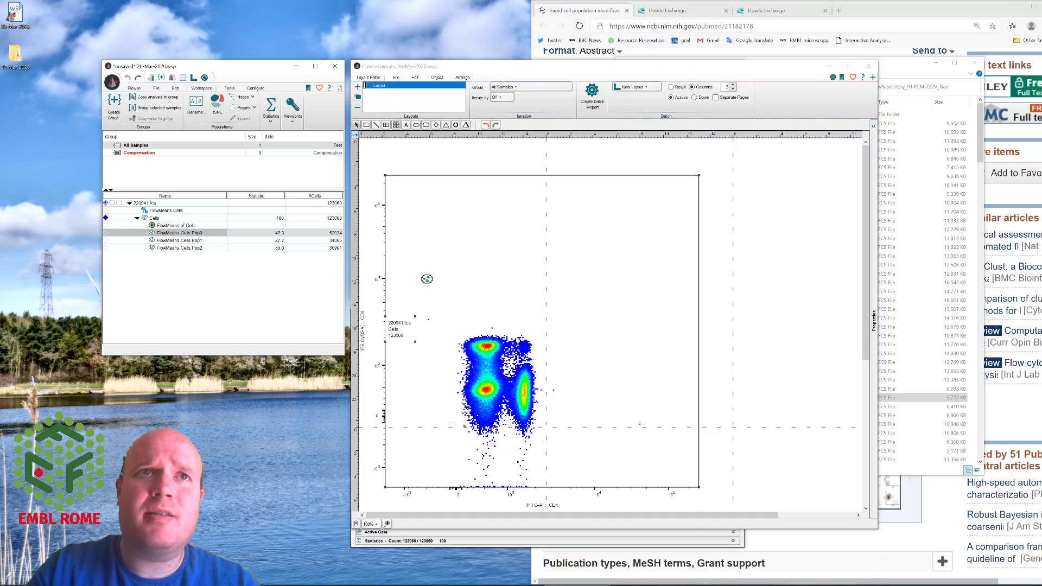
pyautogui.moveTo(426, 278)
pyautogui.mouseDown()
pyautogui.moveTo(430, 295)
pyautogui.moveTo(422, 274)
pyautogui.mouseUp()
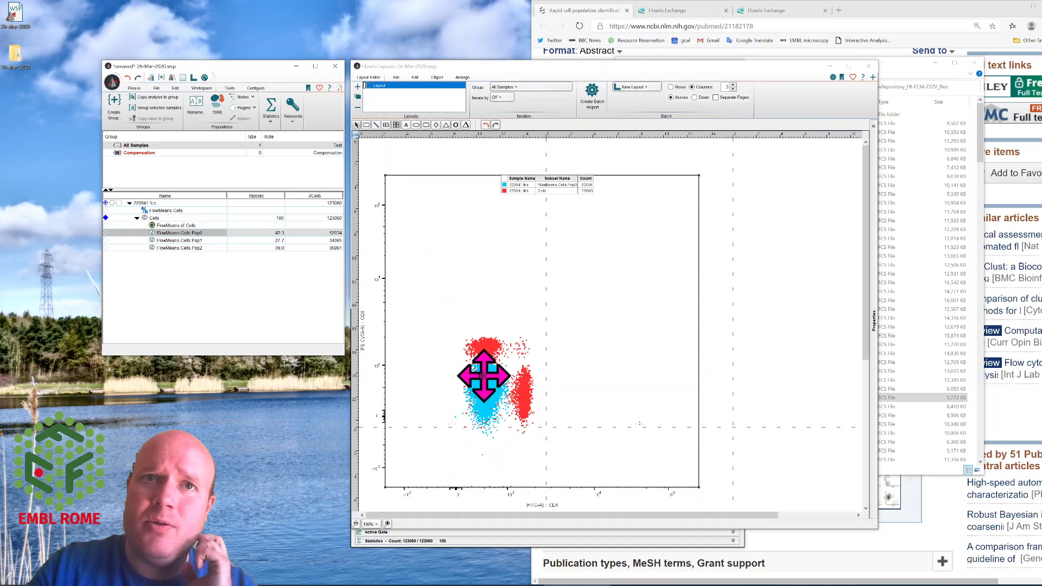
pyautogui.click(185, 240)
pyautogui.moveTo(185, 240); pyautogui.dragTo(412, 274)
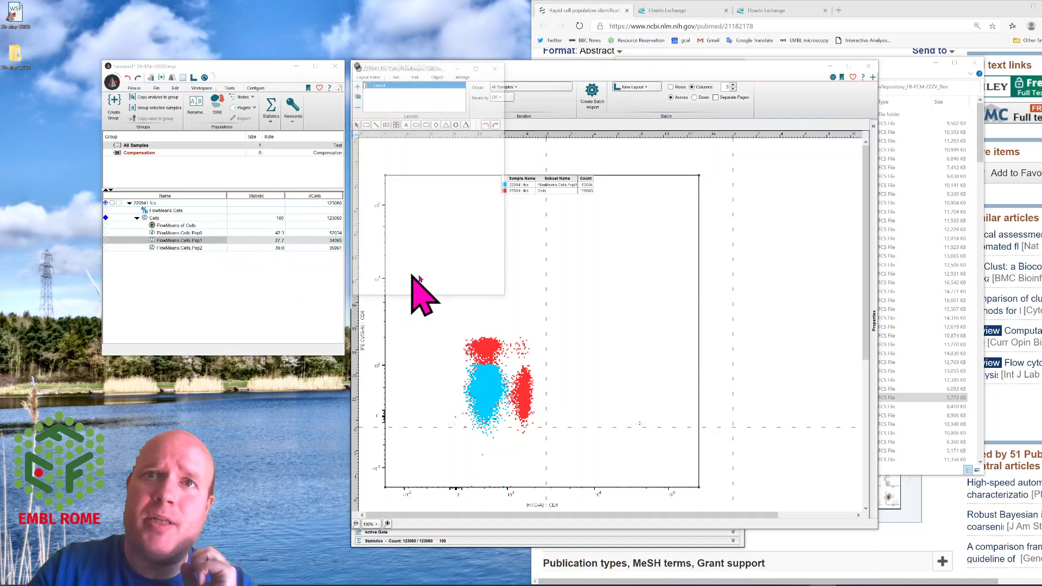
pyautogui.click(239, 273)
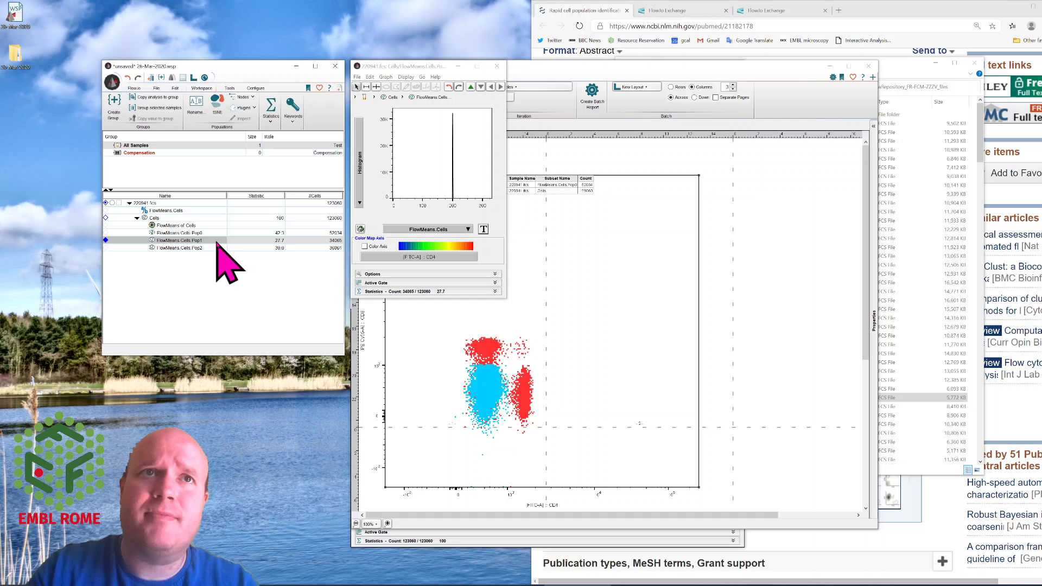
pyautogui.moveTo(217, 242); pyautogui.dragTo(540, 273)
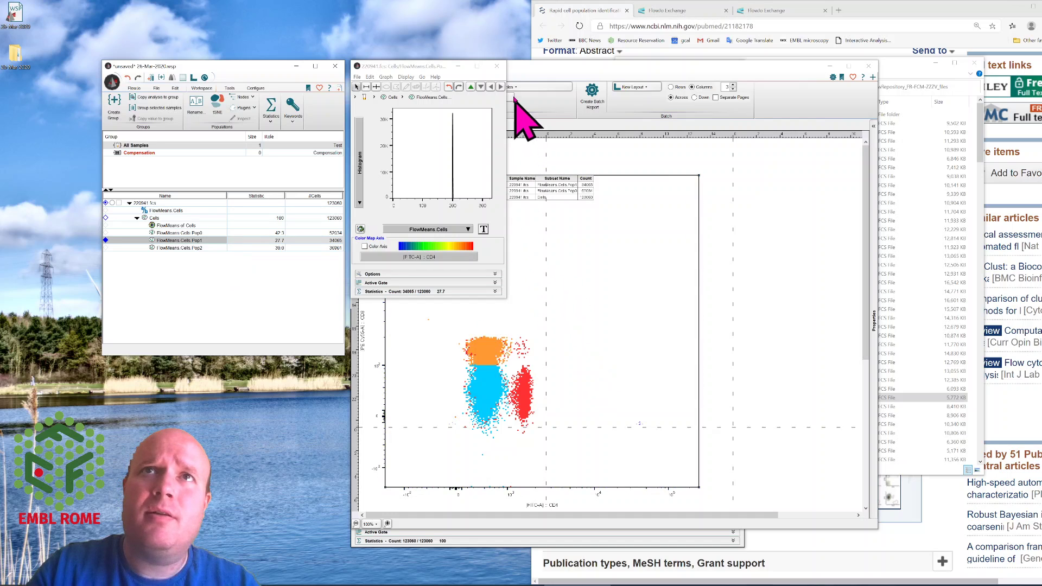
pyautogui.click(497, 66)
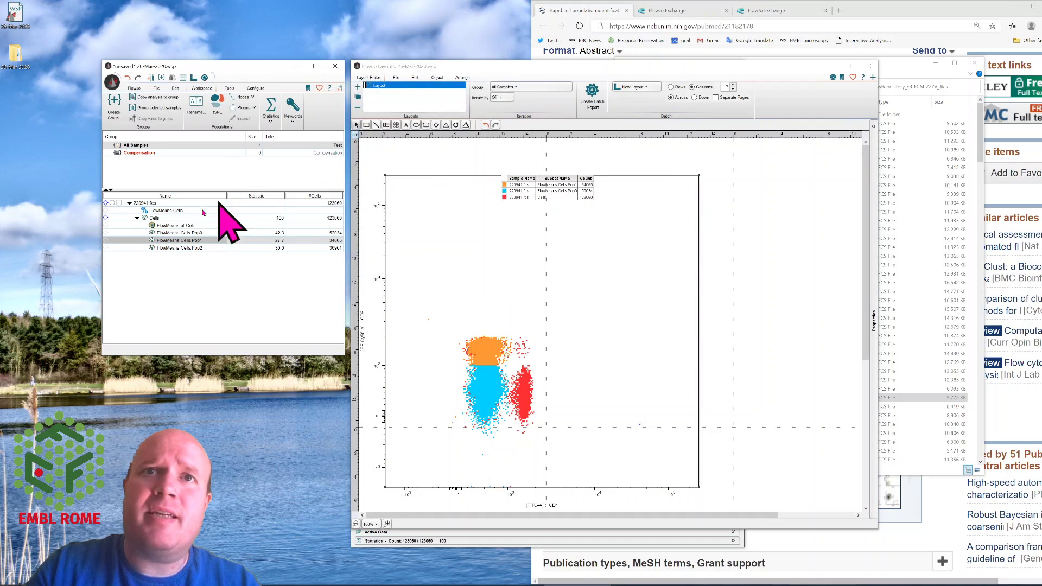
pyautogui.click(168, 248)
pyautogui.moveTo(605, 327); pyautogui.dragTo(611, 328)
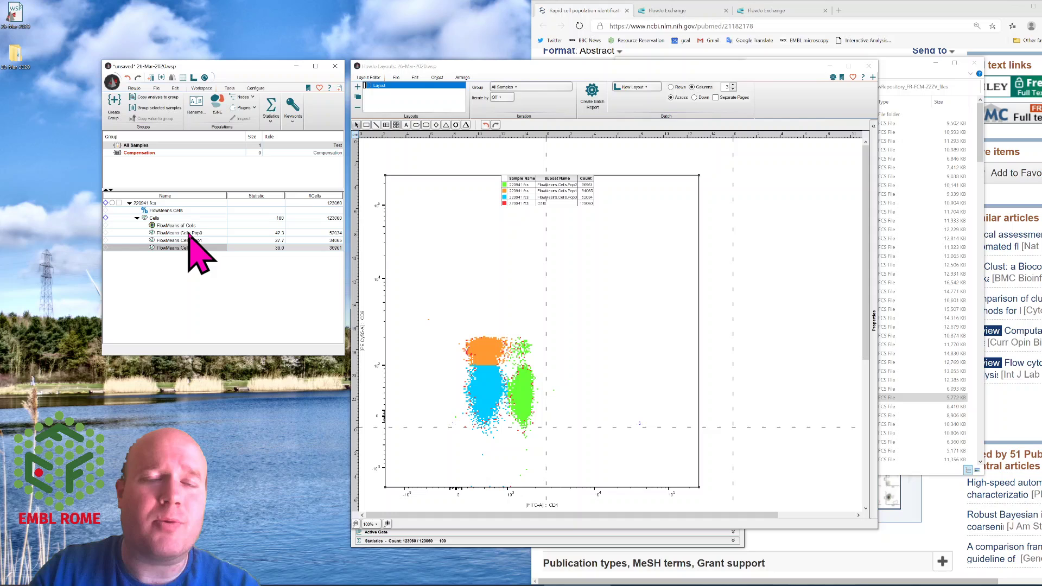
# - Add samples 220957, 220959 and 220963 and apply the Cells gate and FlowMeans to All Samples
pyautogui.doubleClick(162, 203)
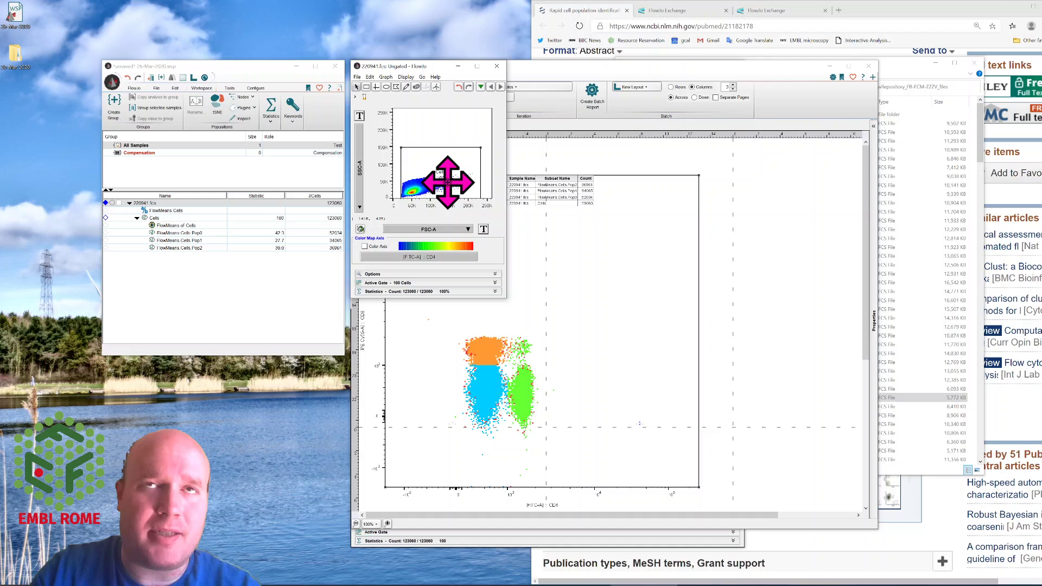
pyautogui.click(901, 418)
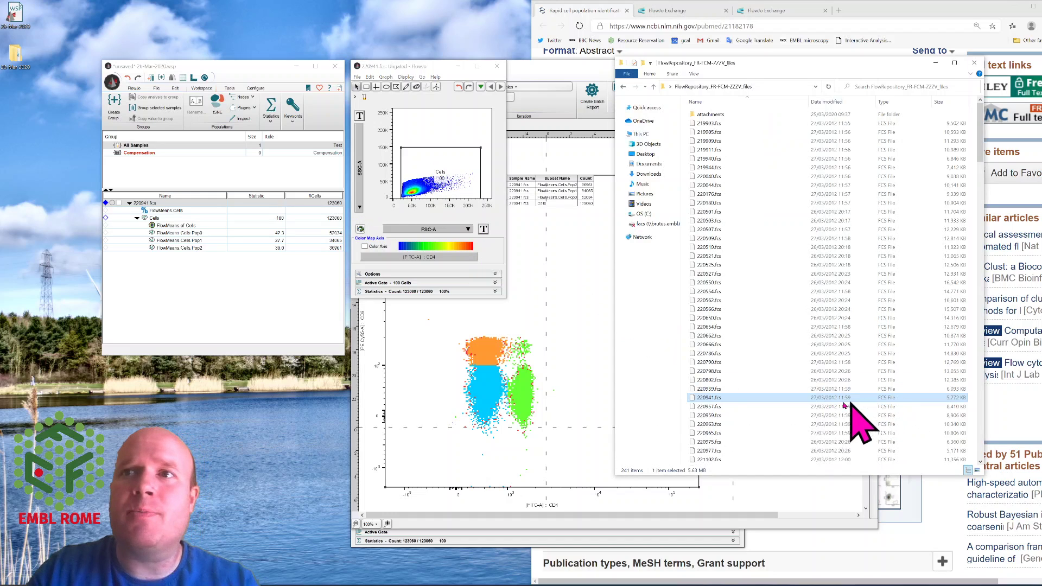
pyautogui.press('Down')
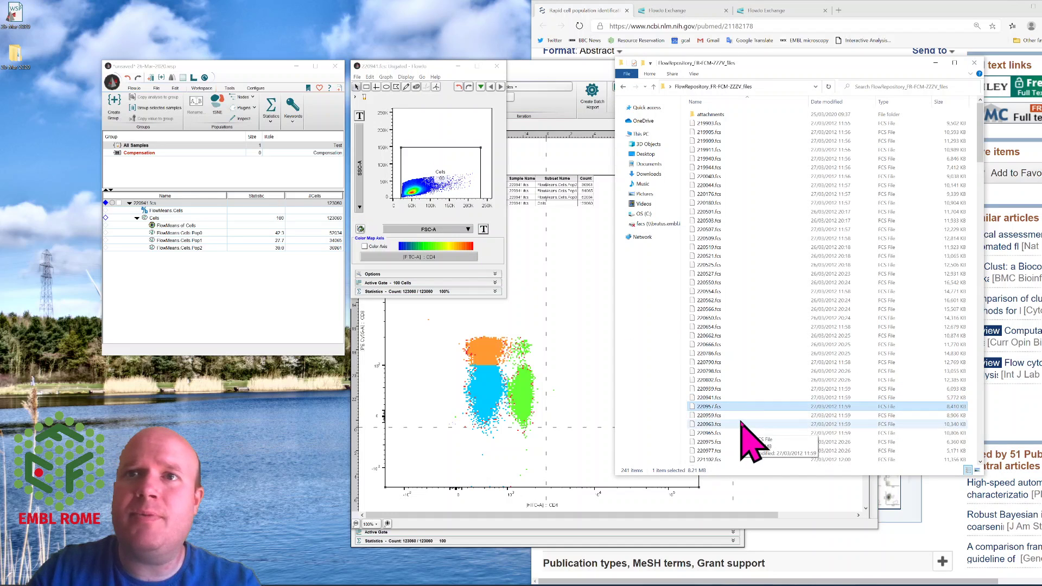
pyautogui.keyDown('shift'); pyautogui.click(741, 427); pyautogui.keyUp('shift')
pyautogui.moveTo(747, 419); pyautogui.dragTo(201, 302)
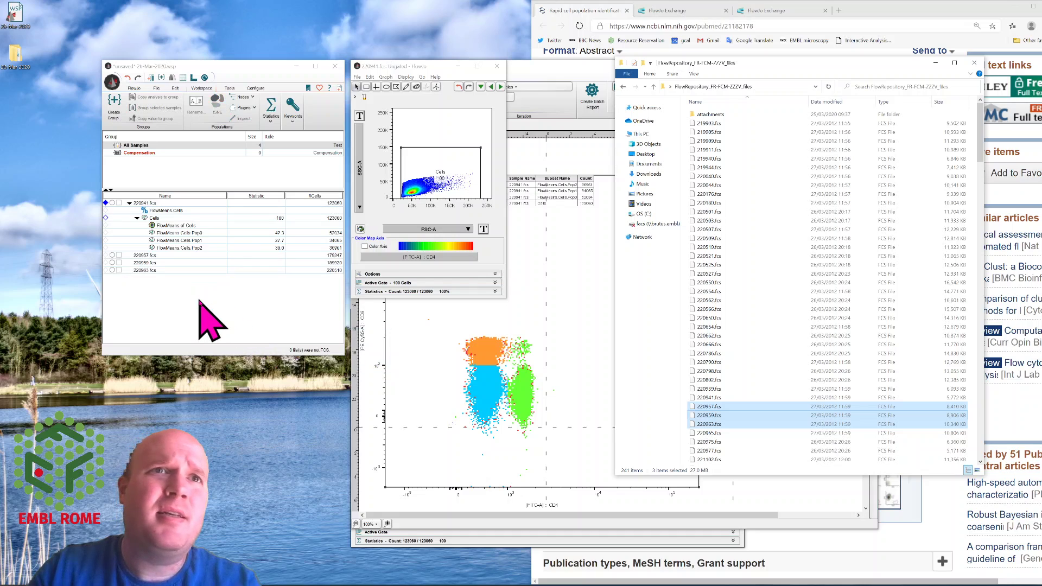
pyautogui.click(160, 226)
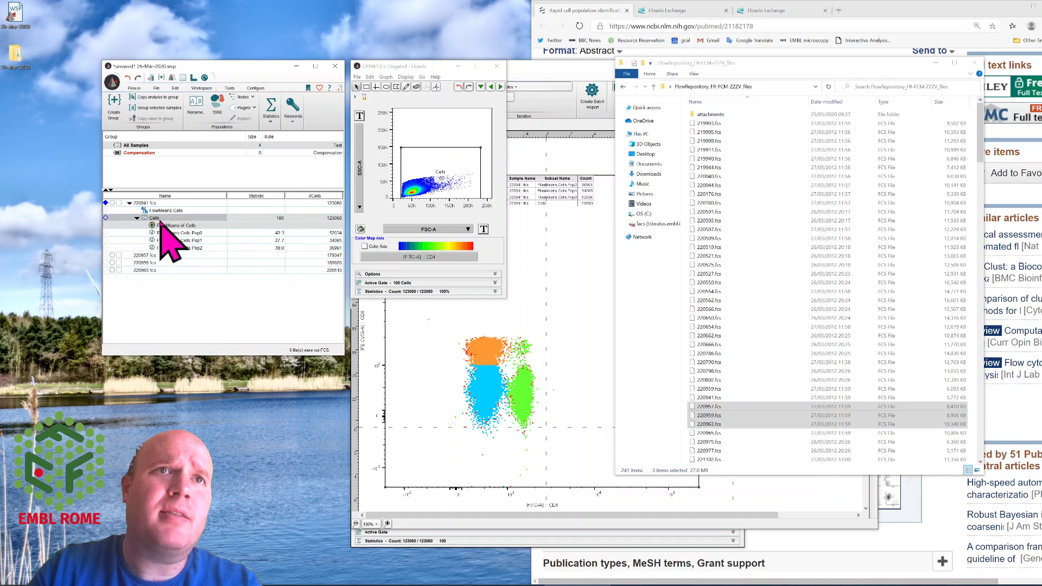
pyautogui.moveTo(147, 153); pyautogui.dragTo(140, 146)
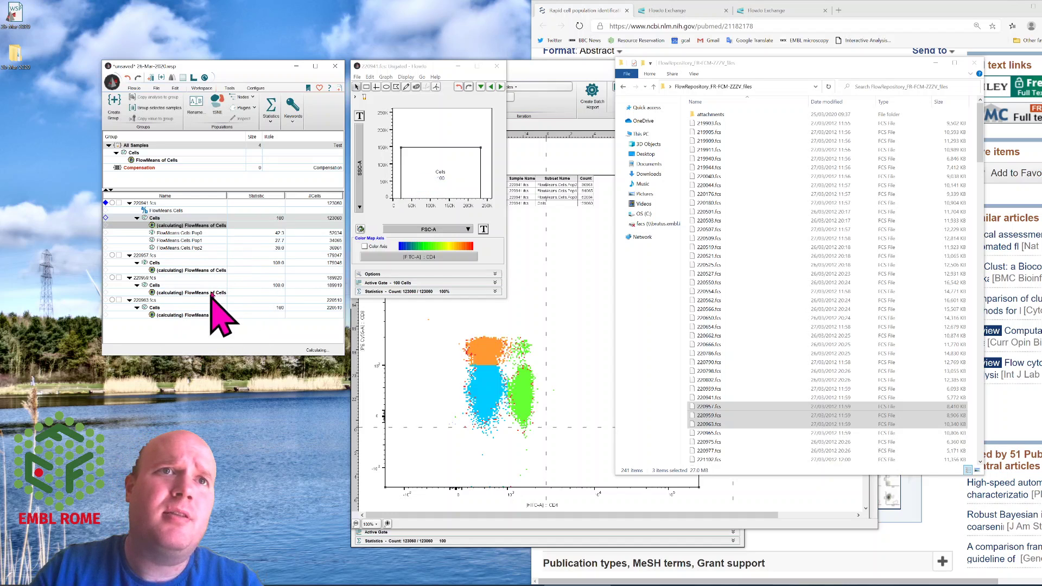
# - Close Explorer, shrink the layout's Cells plot and move the legend table up and right
pyautogui.click(979, 68)
pyautogui.click(691, 267)
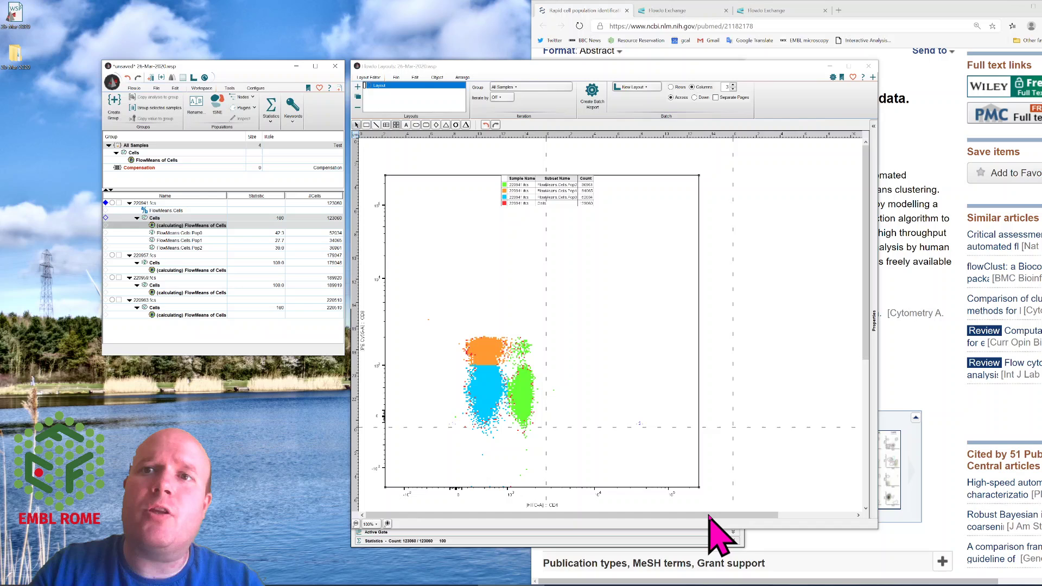
pyautogui.moveTo(699, 487); pyautogui.dragTo(677, 468)
pyautogui.moveTo(631, 429); pyautogui.dragTo(541, 315)
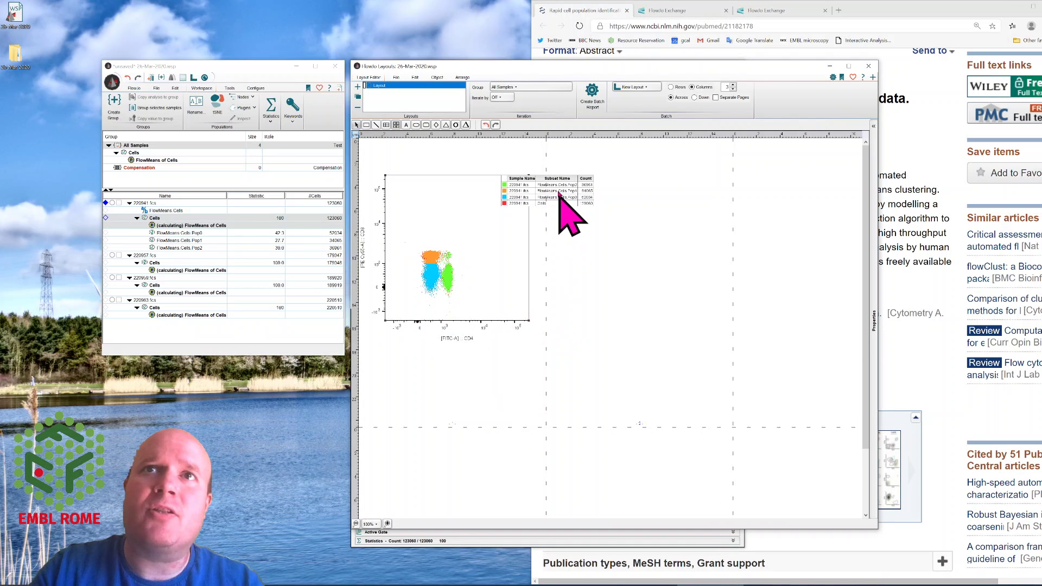
pyautogui.moveTo(556, 184)
pyautogui.mouseDown()
pyautogui.moveTo(543, 177)
pyautogui.moveTo(568, 167)
pyautogui.moveTo(578, 147)
pyautogui.mouseUp()
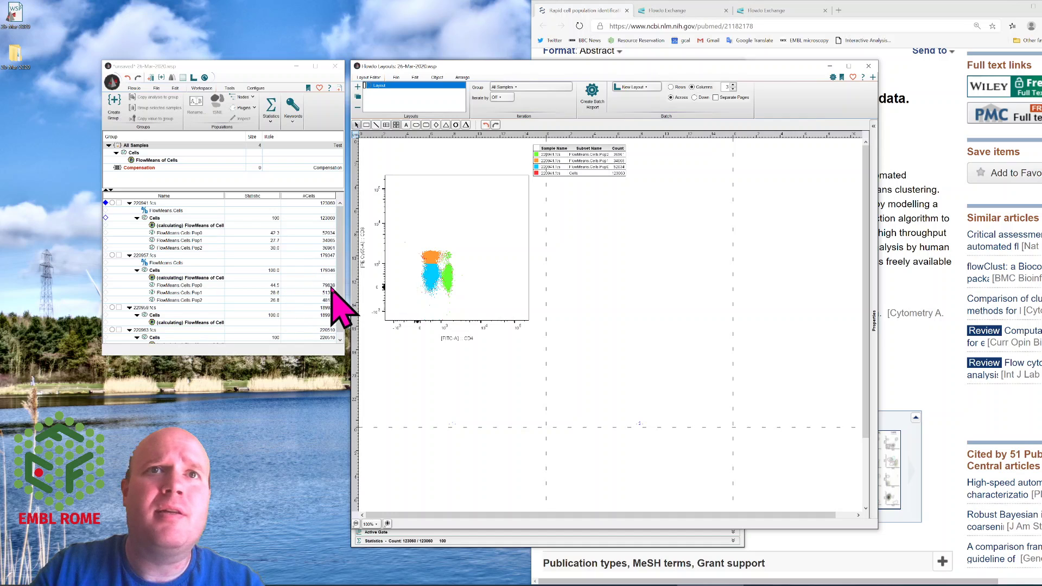
pyautogui.moveTo(340, 306); pyautogui.dragTo(340, 311)
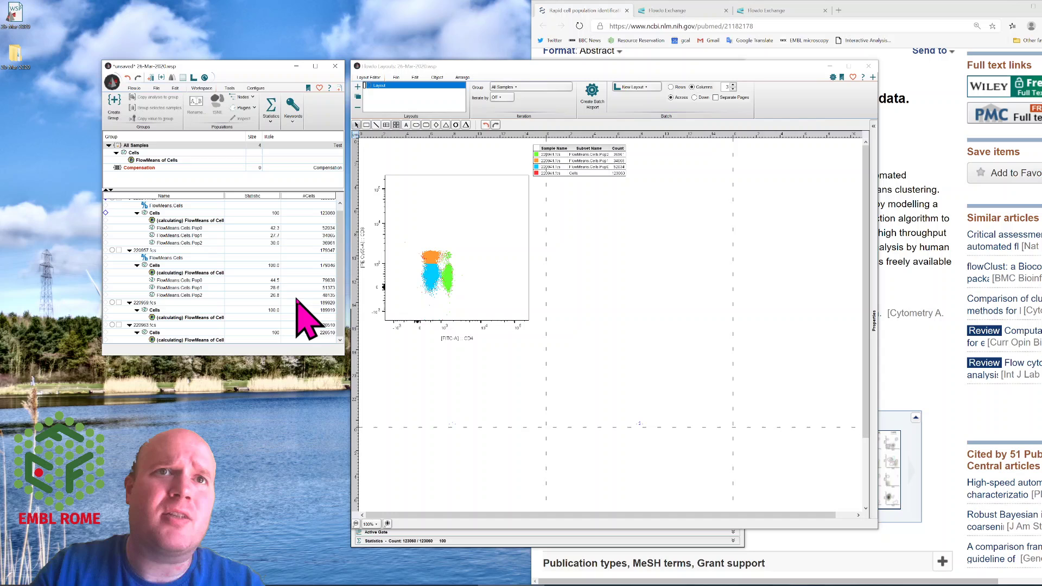
# - Add an enlarged 220957 Cells CD8-vs-CD4 plot to the layout and overlay its FlowMeans Pop1 cluster
pyautogui.click(168, 266)
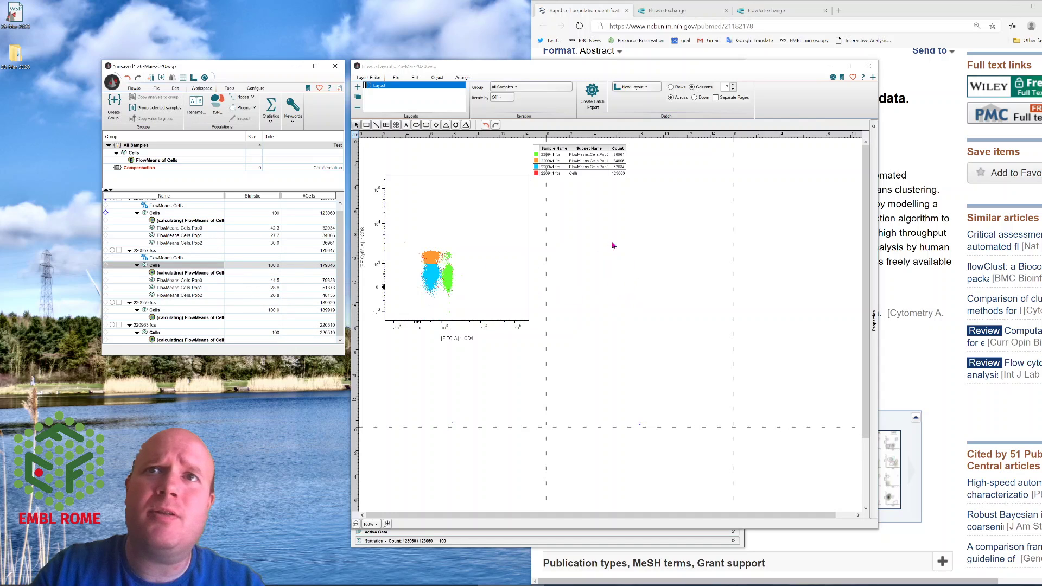
pyautogui.moveTo(627, 255); pyautogui.dragTo(629, 258)
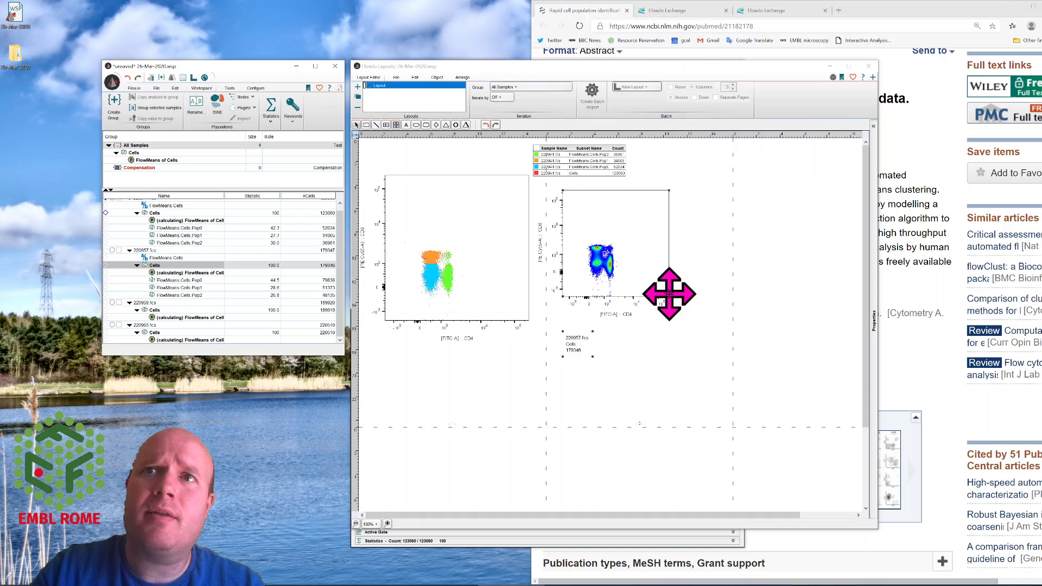
pyautogui.moveTo(670, 296); pyautogui.dragTo(827, 408)
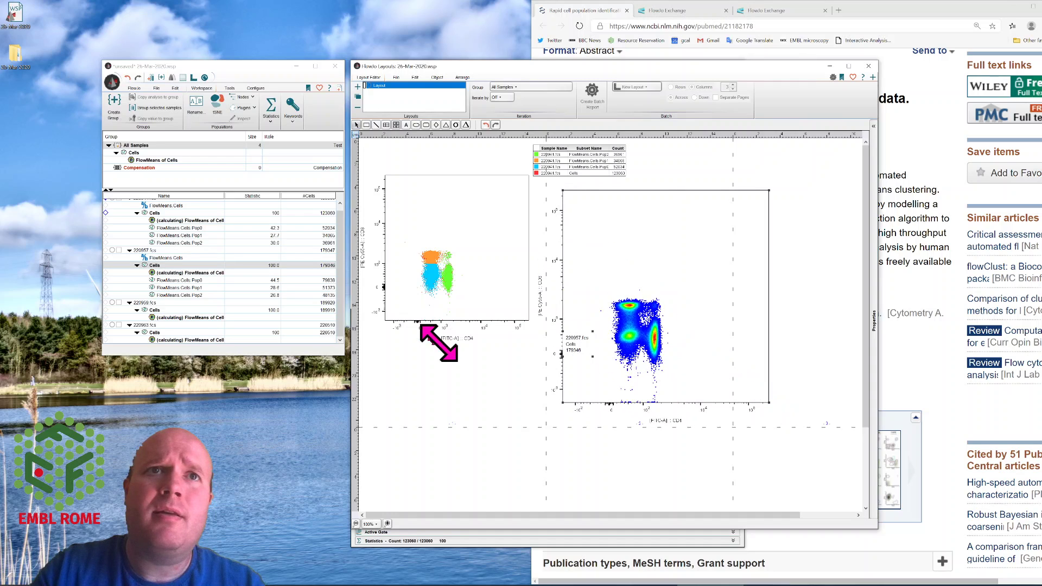
pyautogui.click(178, 288)
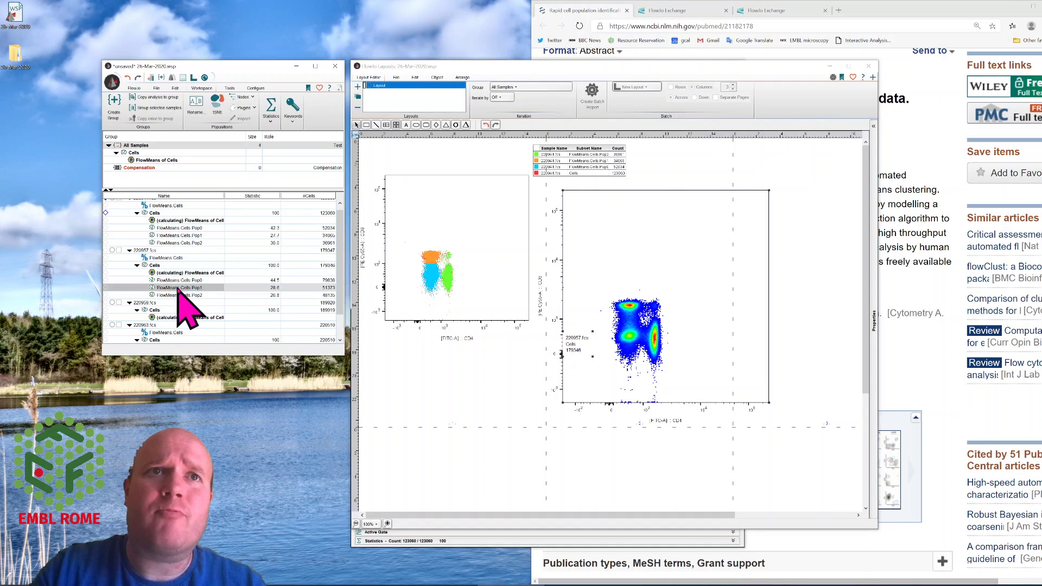
pyautogui.moveTo(179, 291); pyautogui.dragTo(651, 328)
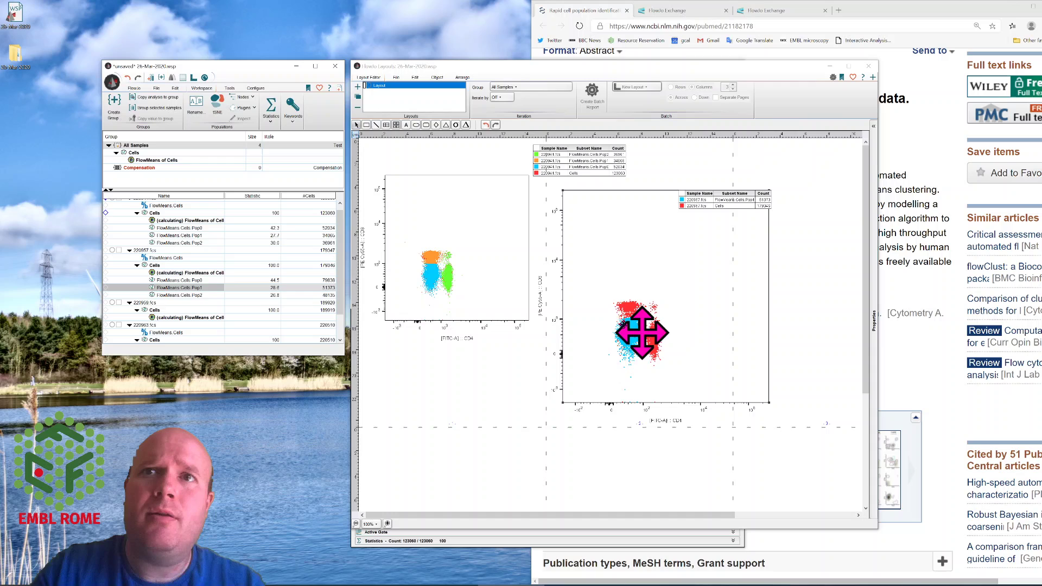